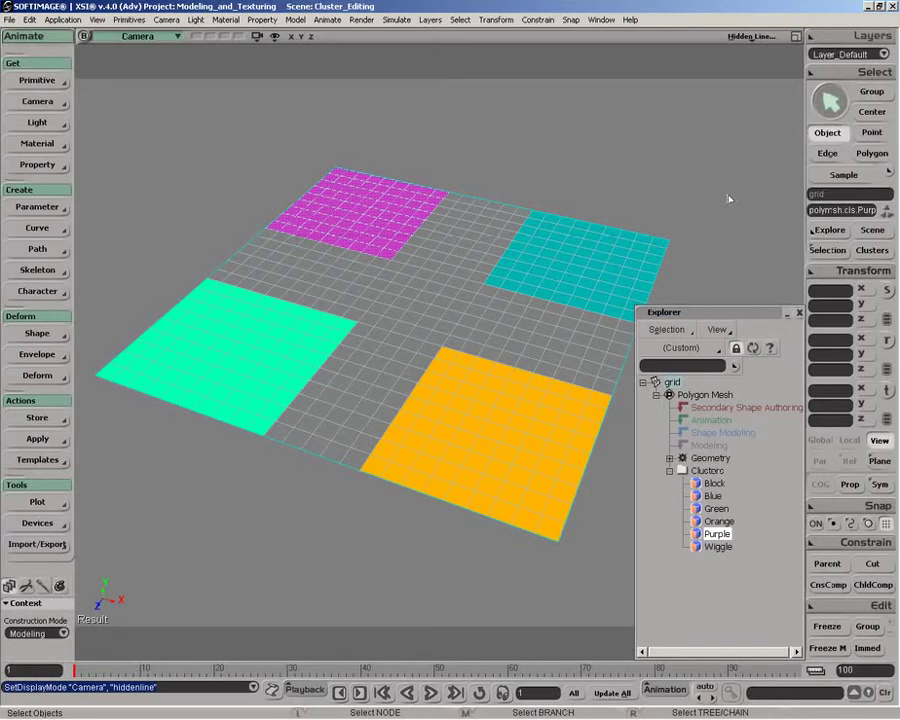
Examine which polygons the Blue, Green, Orange, Purple and Wiggle clusters cover by selecting each one in turn.
click(717, 497)
click(718, 509)
click(721, 522)
click(719, 535)
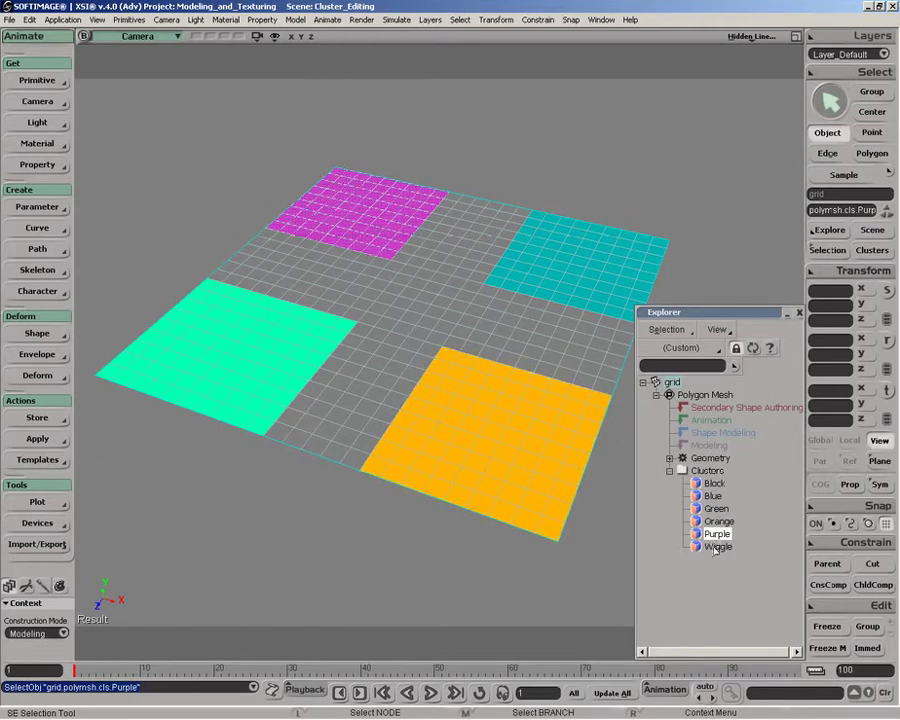
click(717, 548)
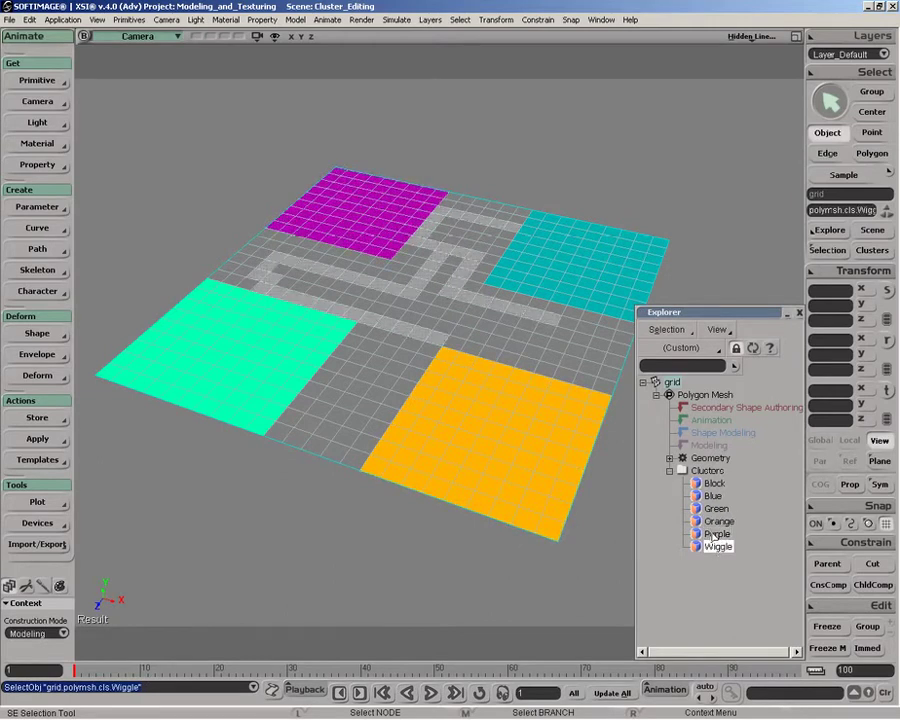
Open the Block cluster's properties and set its display colour to Red 255 and Green 0.
click(717, 484)
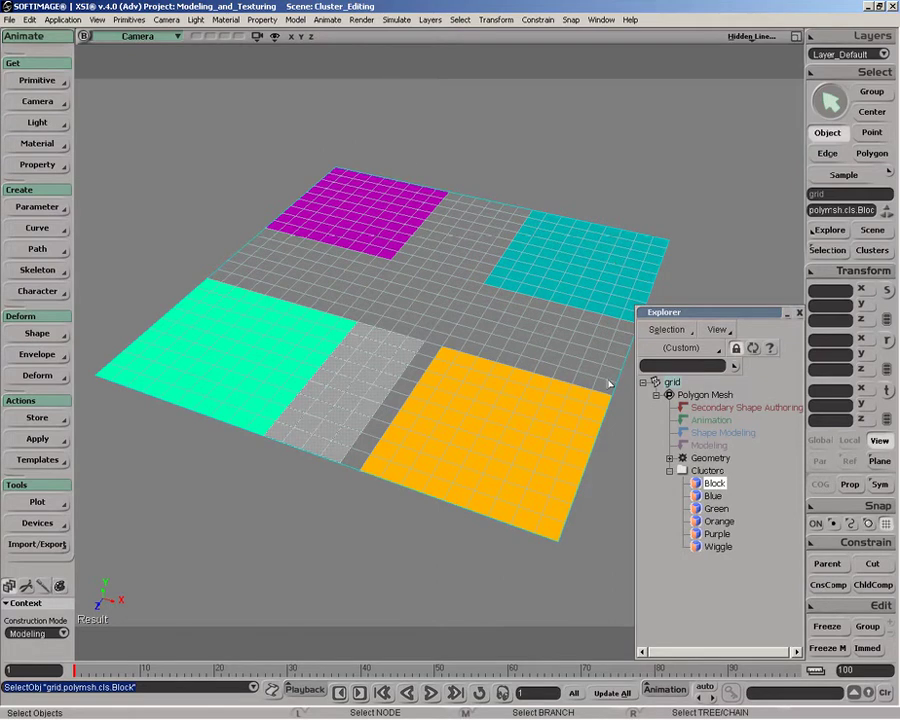
key(Return)
drag(279, 189, 252, 461)
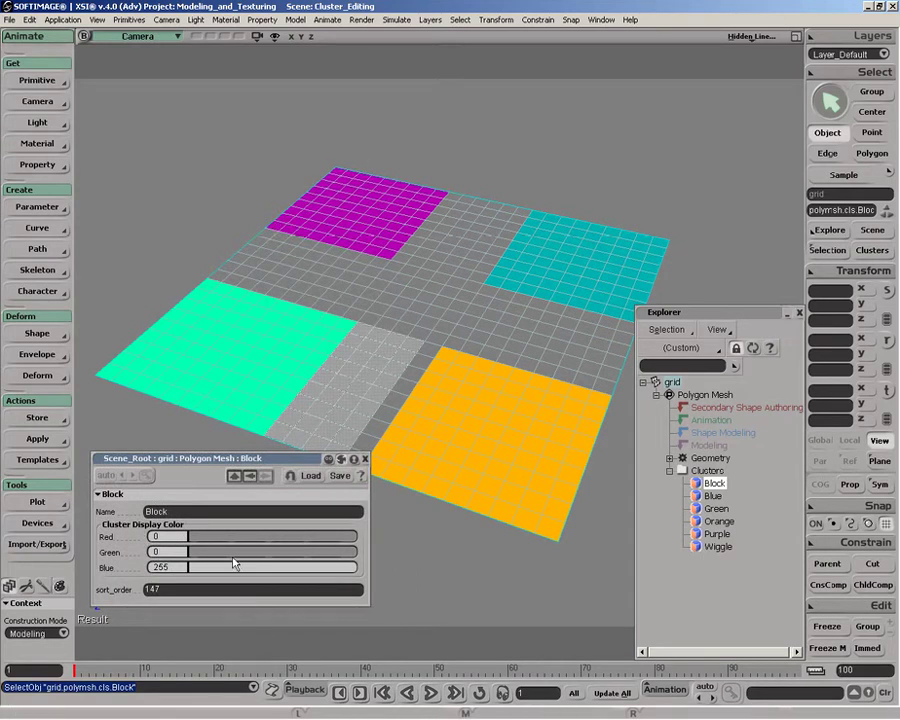
drag(236, 537, 385, 537)
drag(236, 552, 52, 540)
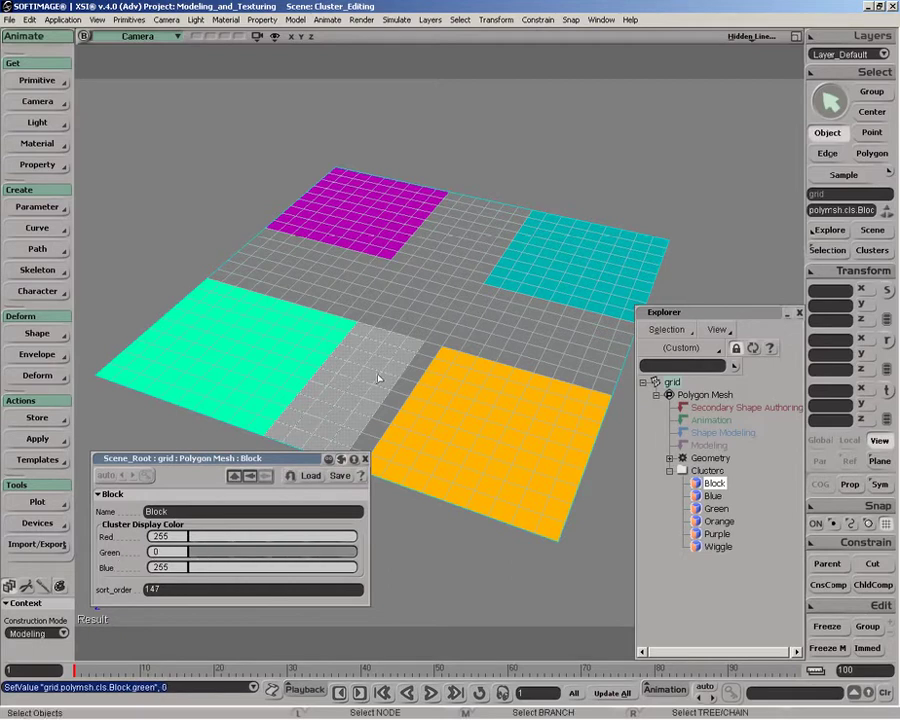
Turn on the camera view's display of unselected clusters, clear the selection and select the grid.
click(275, 36)
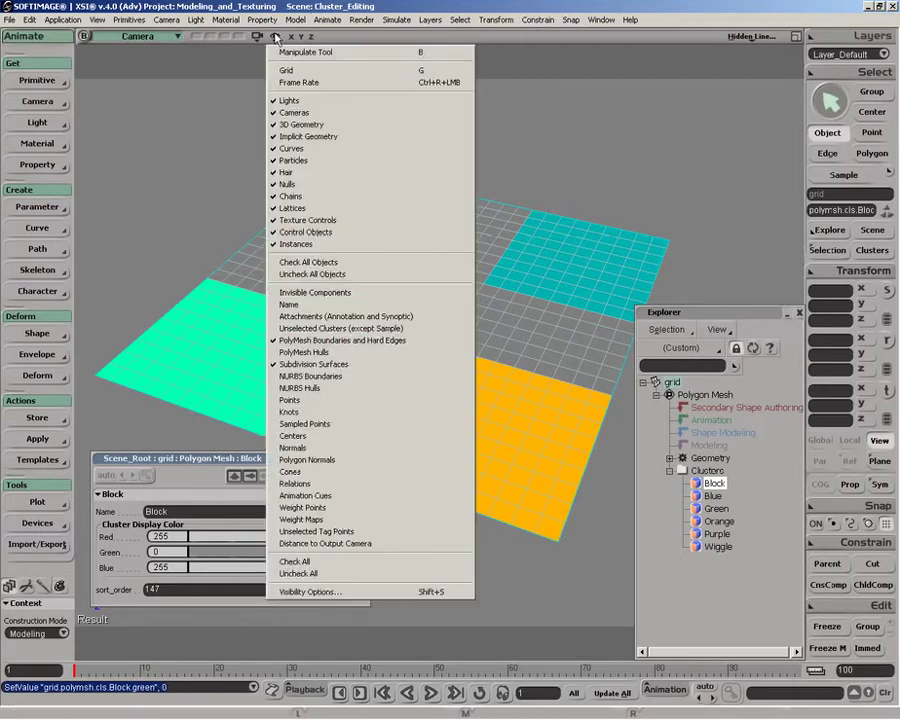
click(282, 330)
click(221, 172)
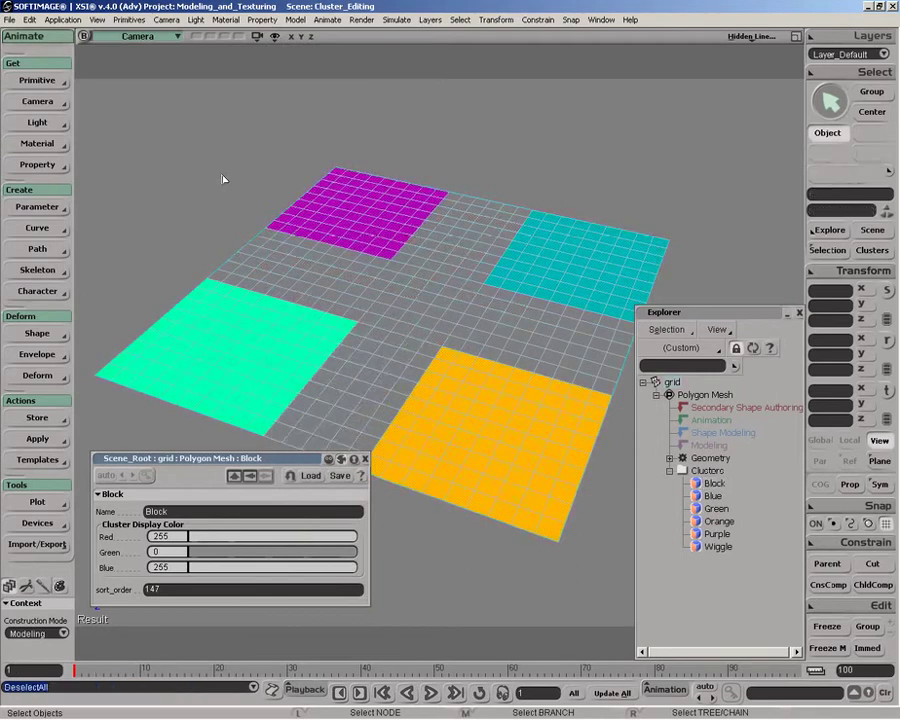
click(432, 311)
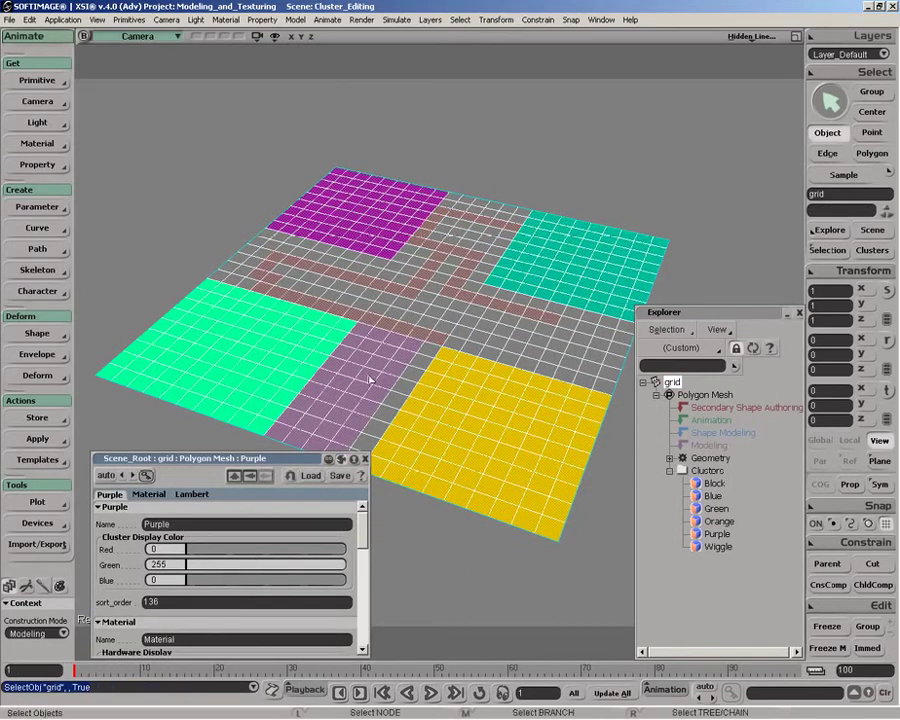
Set the Wiggle cluster's display colour to Green 255 and Red 0, then reselect the grid and close the property page.
mouse_move(358, 533)
mouse_down()
mouse_move(360, 578)
mouse_move(360, 518)
mouse_up()
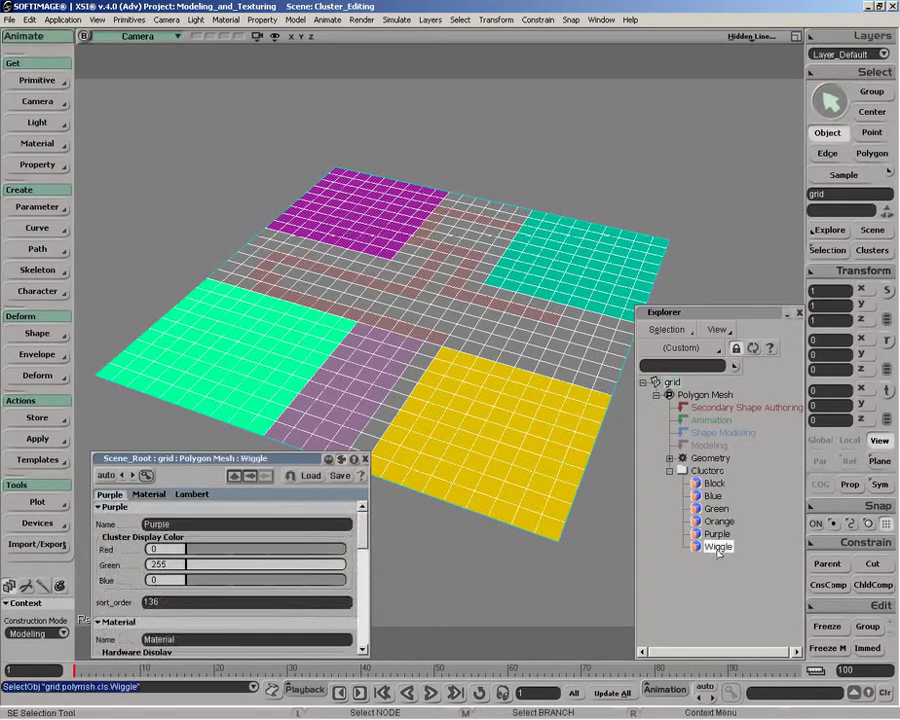
click(716, 546)
drag(250, 552, 360, 552)
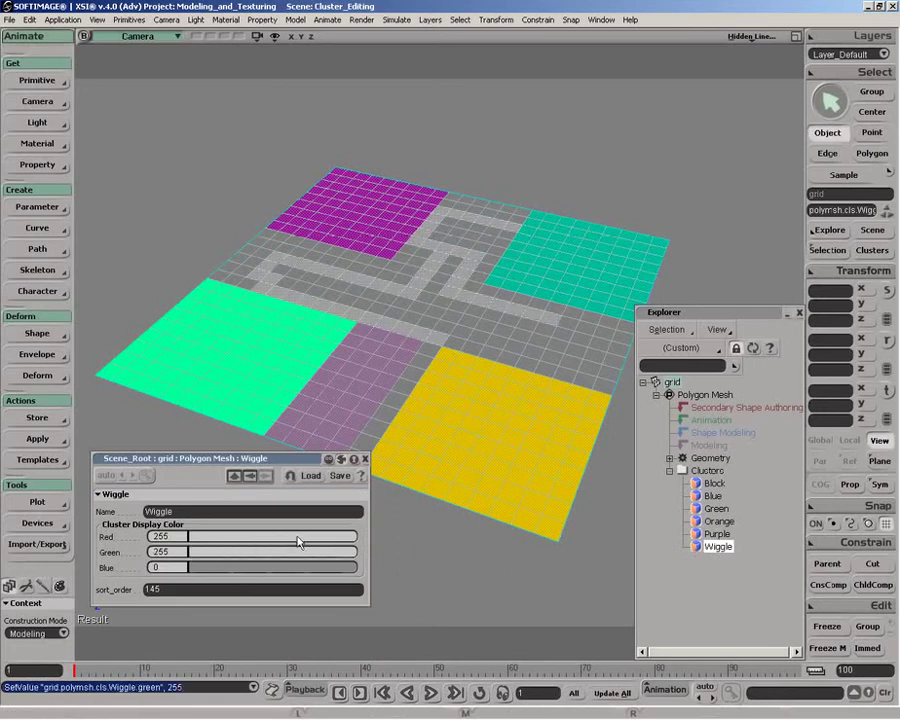
drag(298, 541, 180, 541)
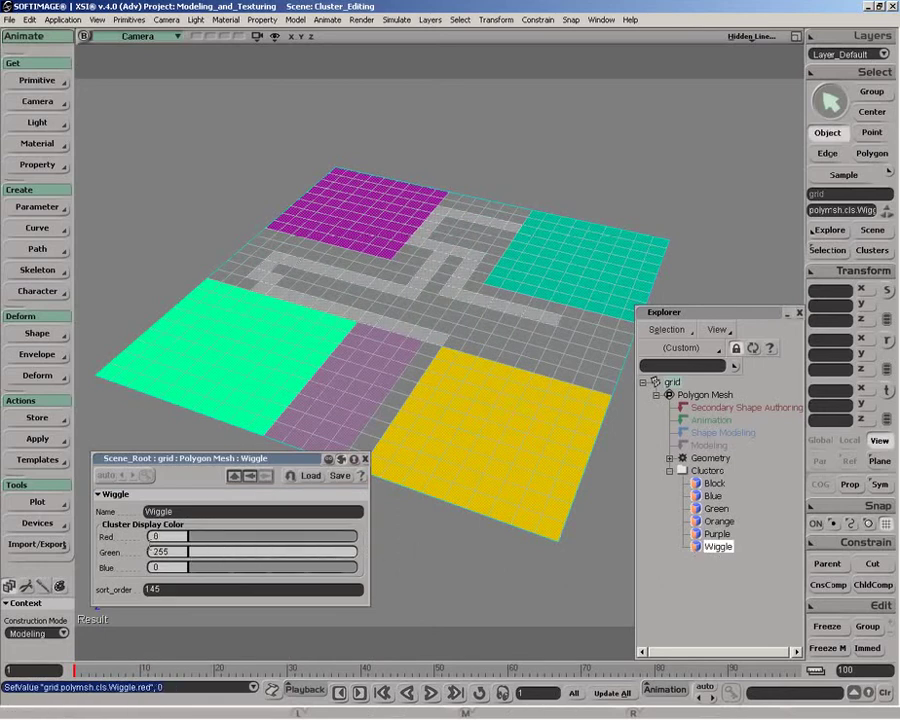
click(502, 267)
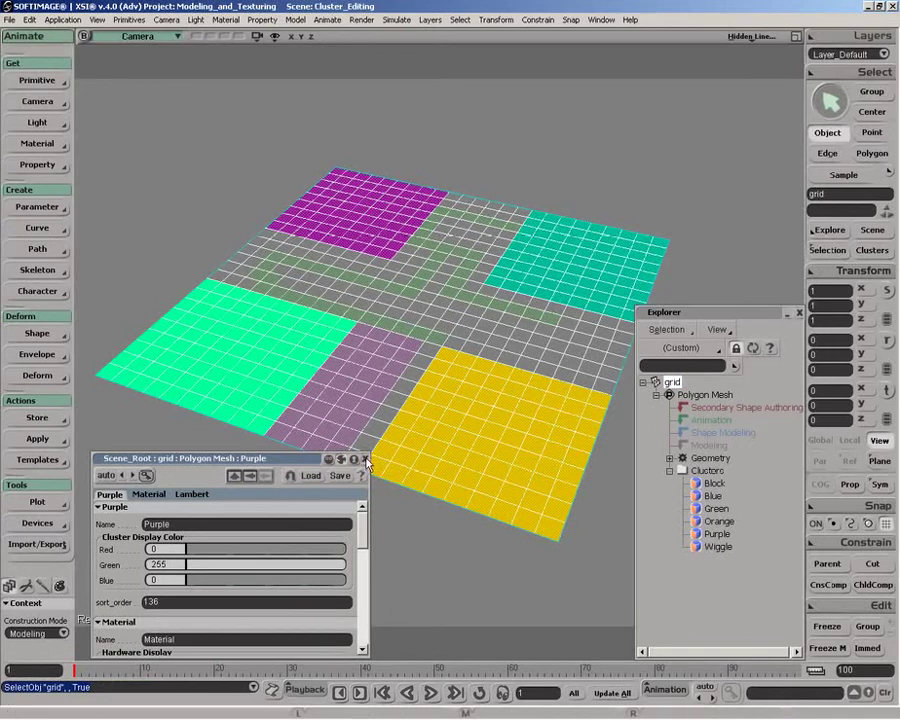
click(366, 459)
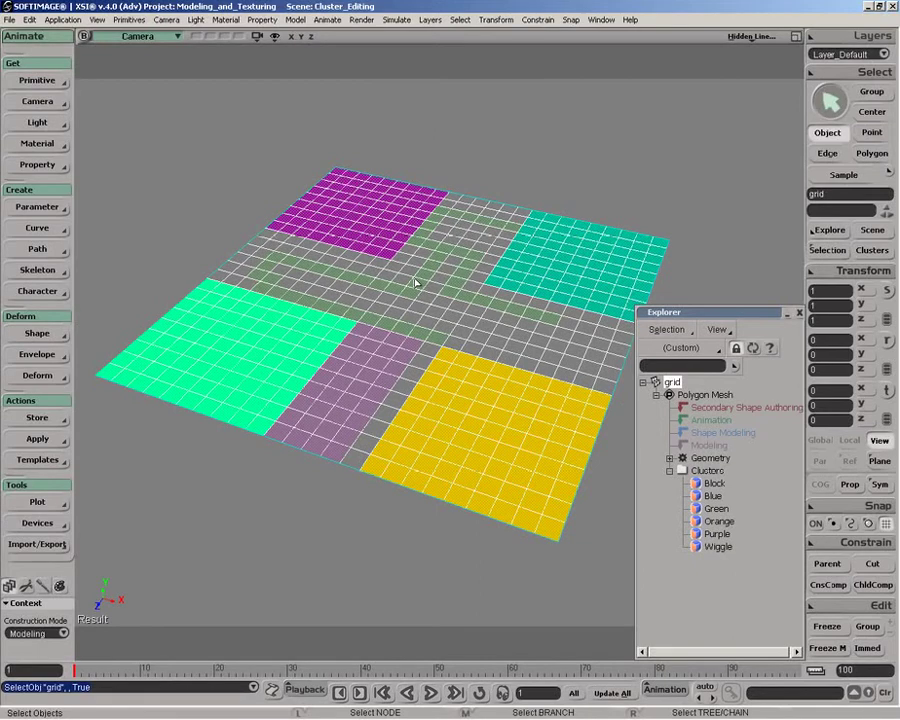
Compare the extents of all six clusters on the grid by selecting them one after another.
key(o)
drag(416, 283, 426, 302)
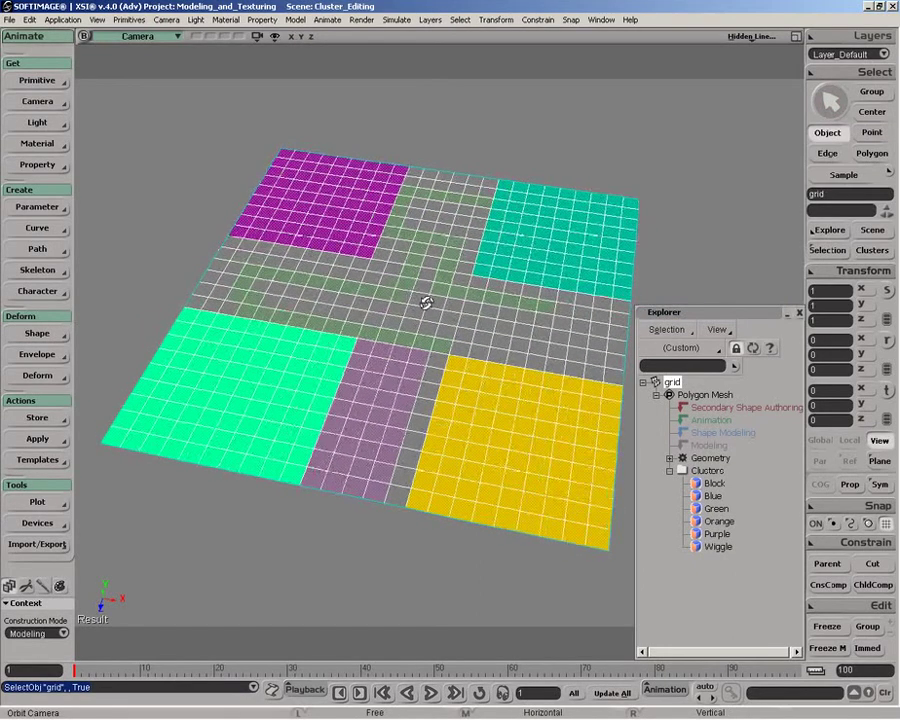
key(space)
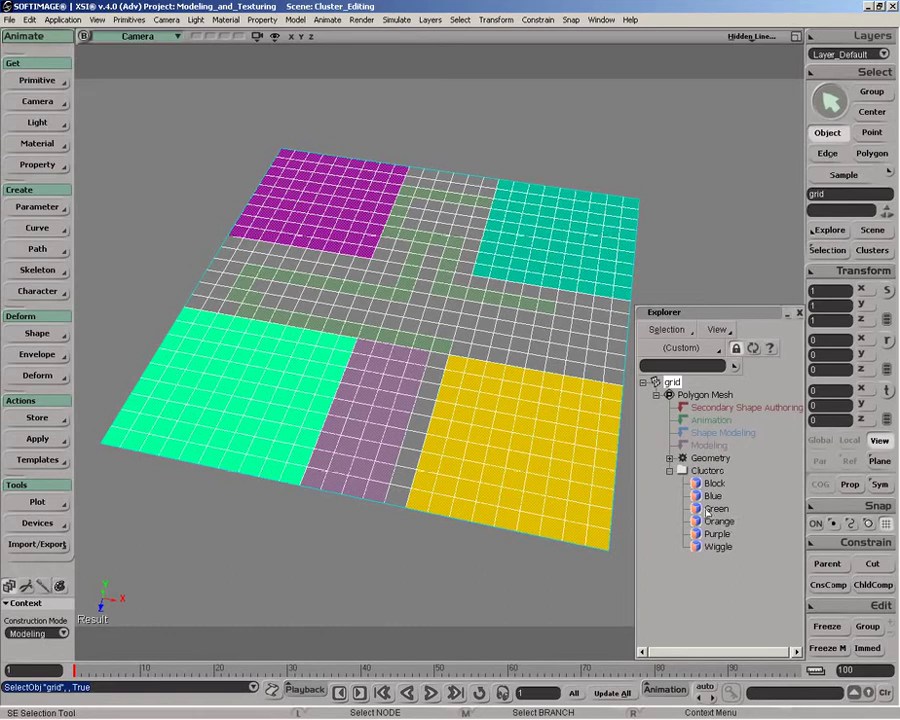
click(716, 508)
click(713, 496)
click(713, 483)
click(713, 496)
click(717, 521)
click(717, 534)
click(718, 546)
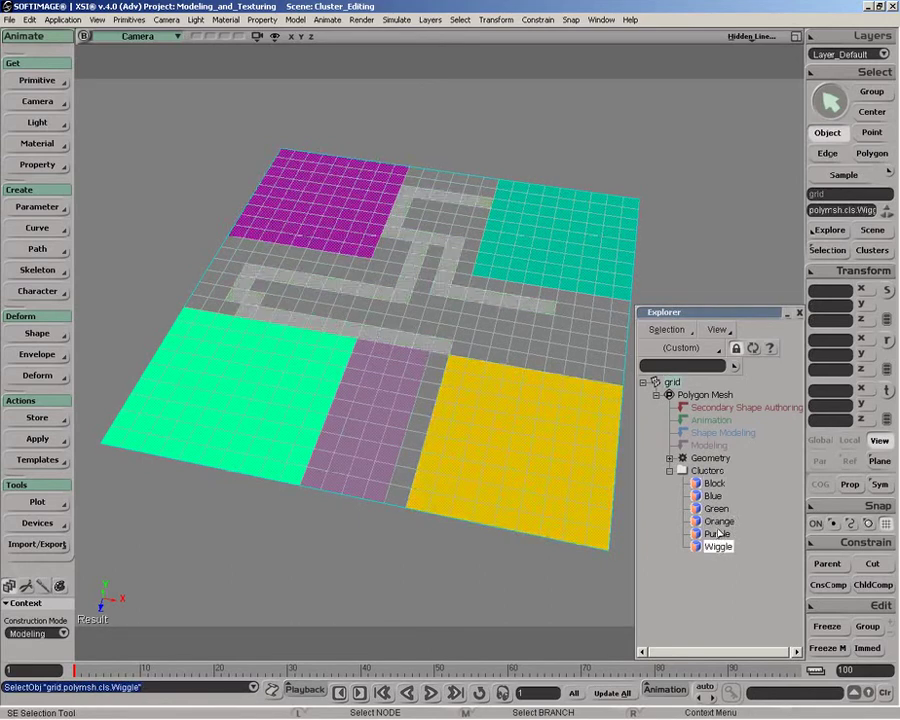
Reselect the grid object and close the Explorer window.
click(554, 395)
click(870, 252)
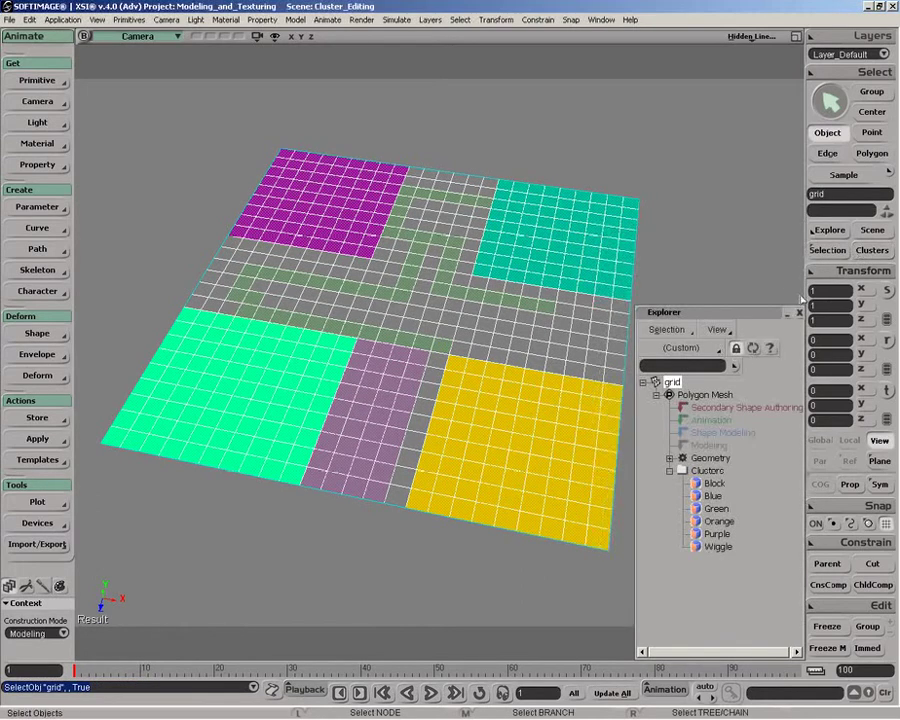
click(799, 312)
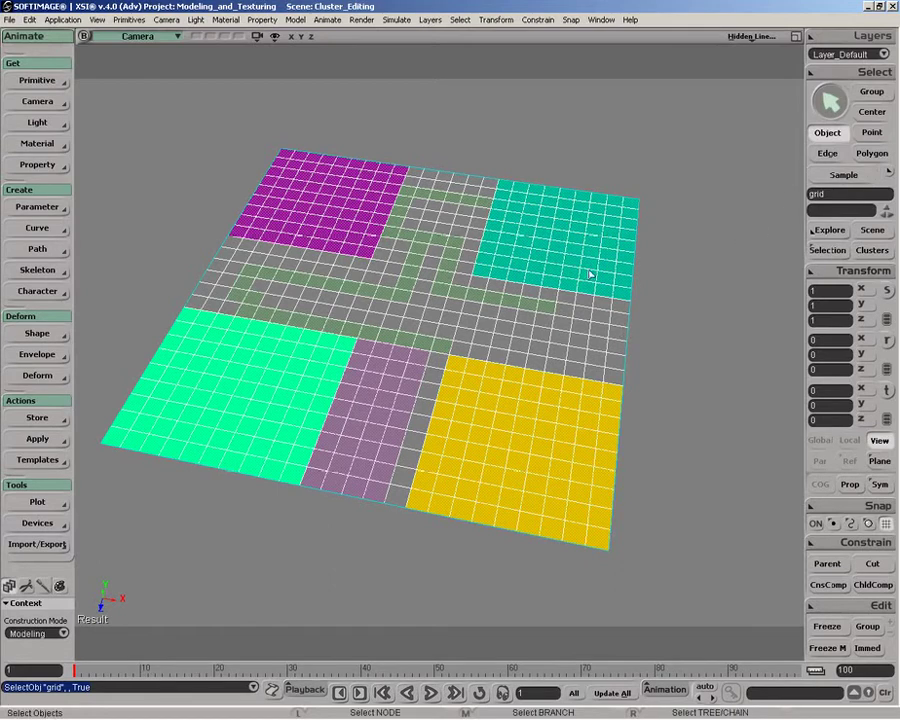
Switch to polygon cluster selection and select the Blue, Purple and Wiggle clusters directly on the grid.
click(869, 156)
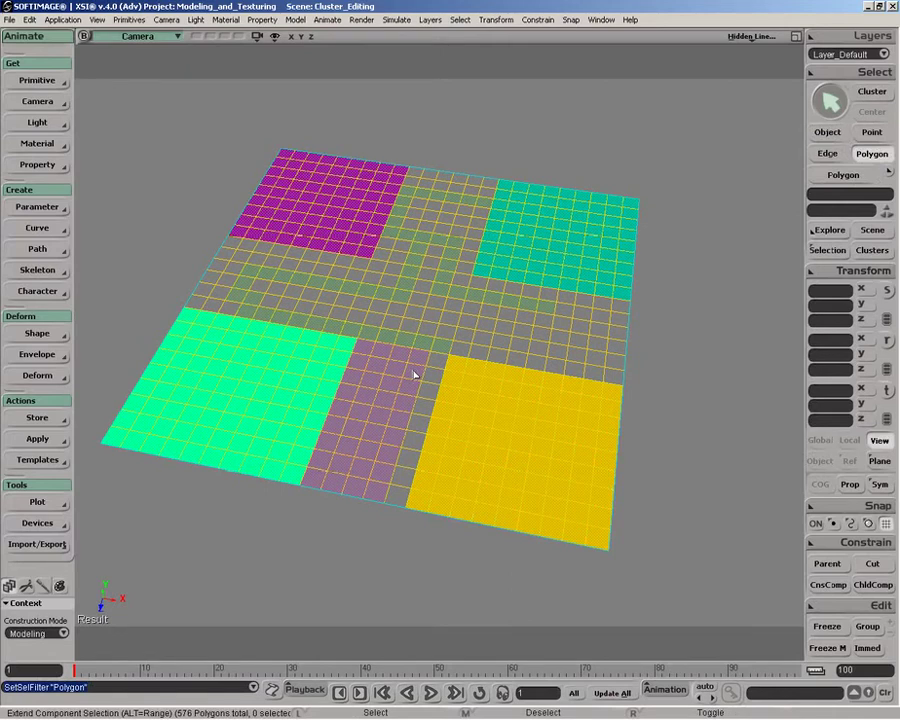
click(876, 93)
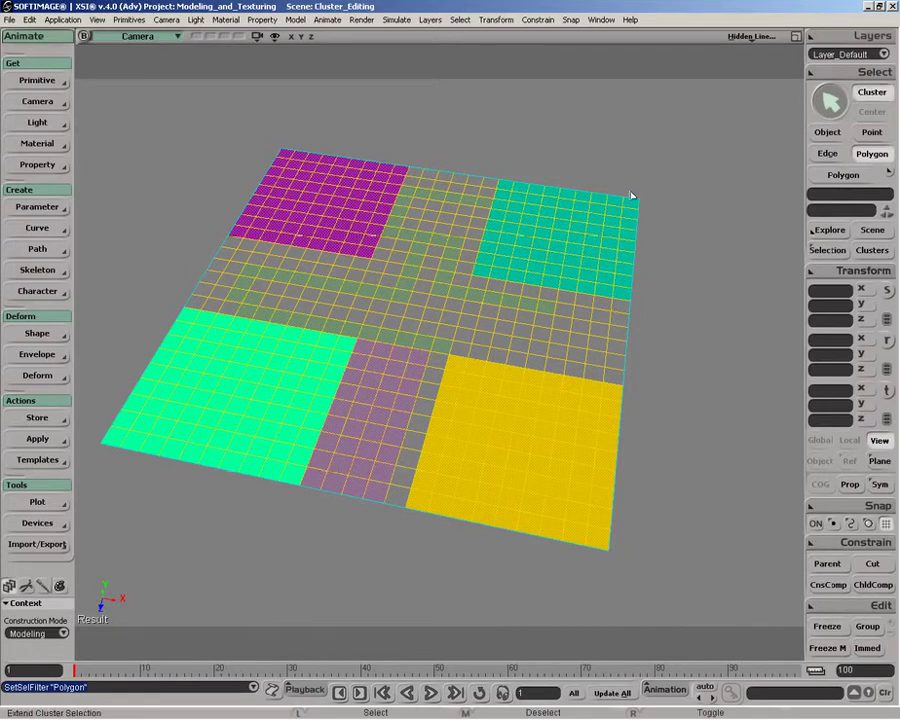
click(577, 236)
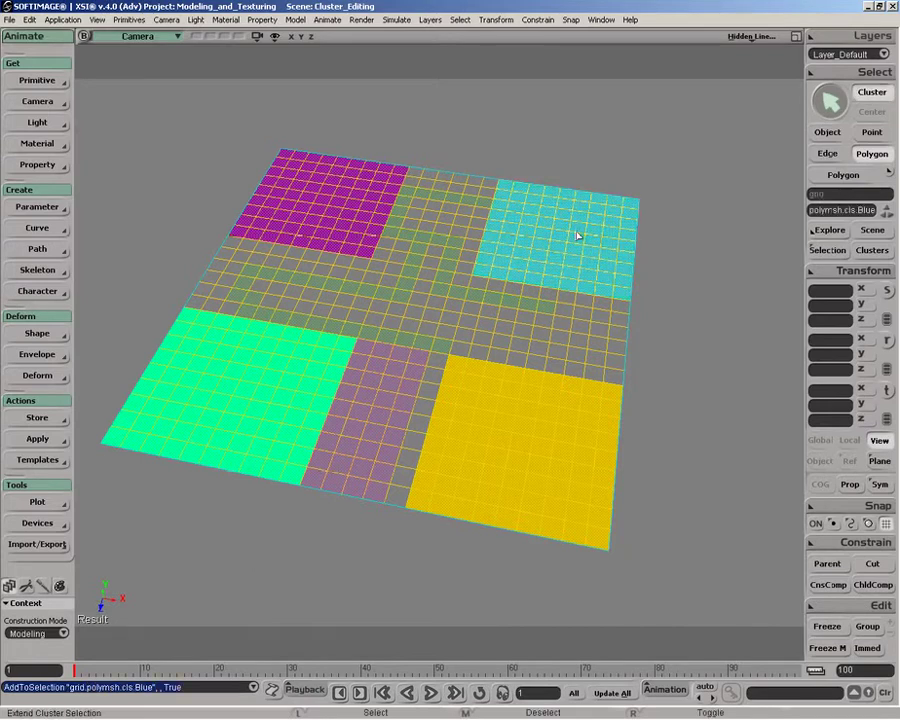
shift+click(372, 228)
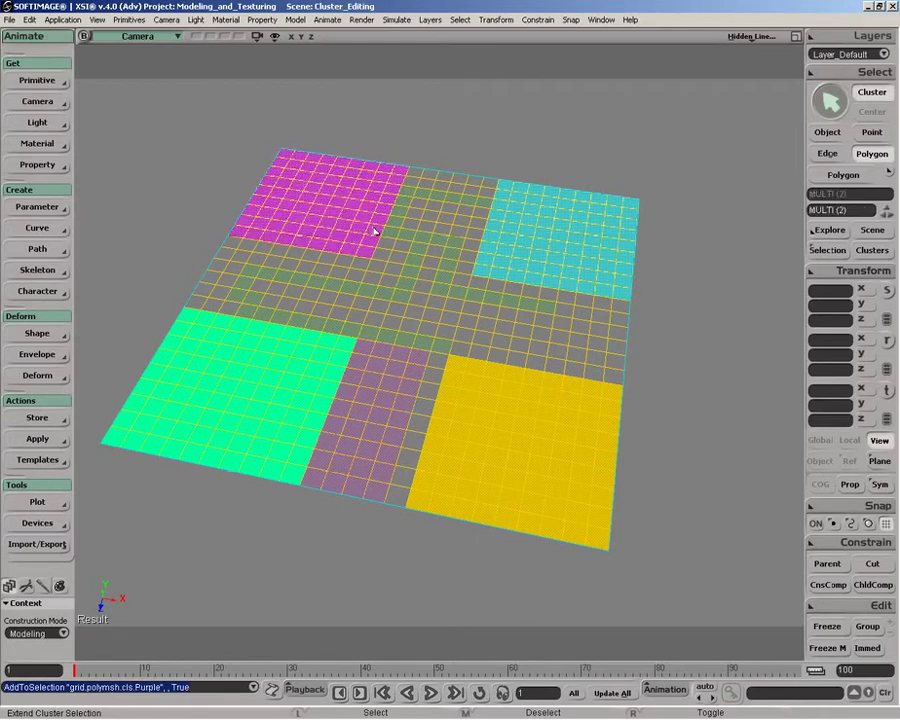
shift+click(460, 308)
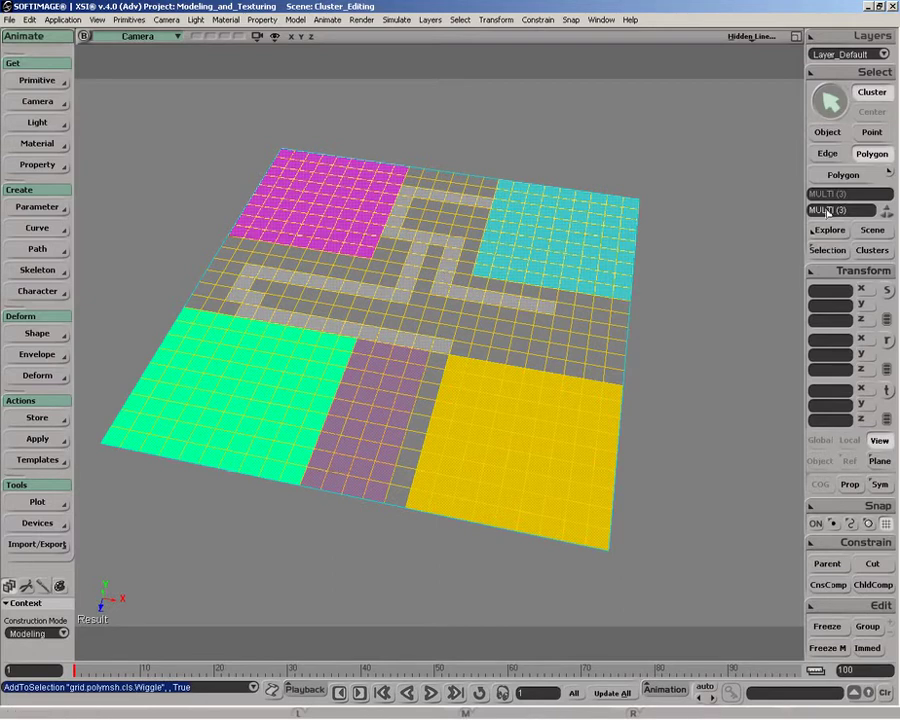
Change the cluster selection to Green only, dropping Blue, Purple and Wiggle.
middle_click(580, 267)
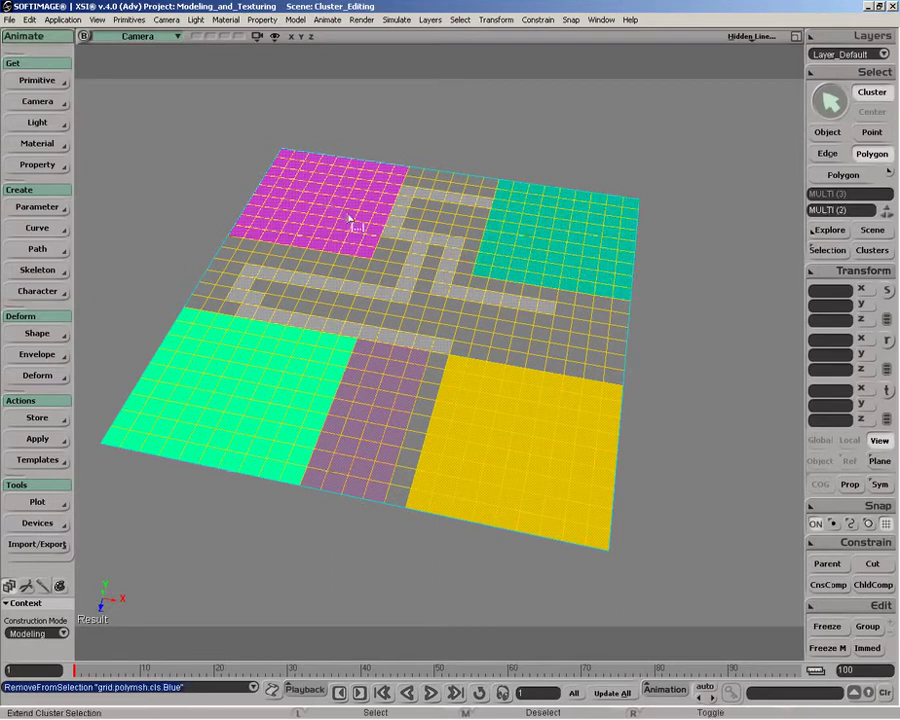
middle_click(364, 180)
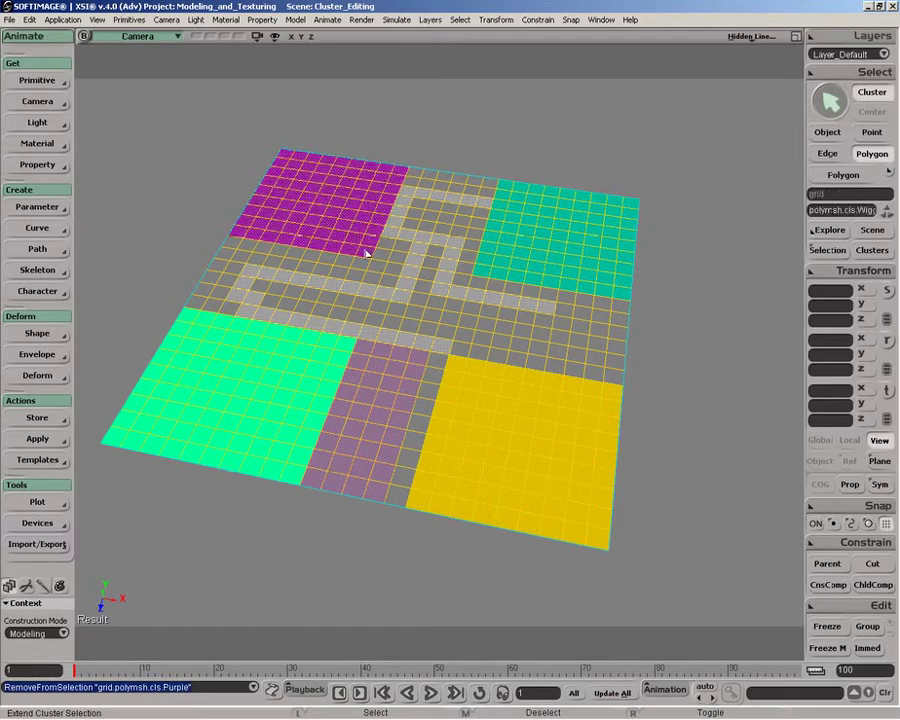
shift+click(298, 410)
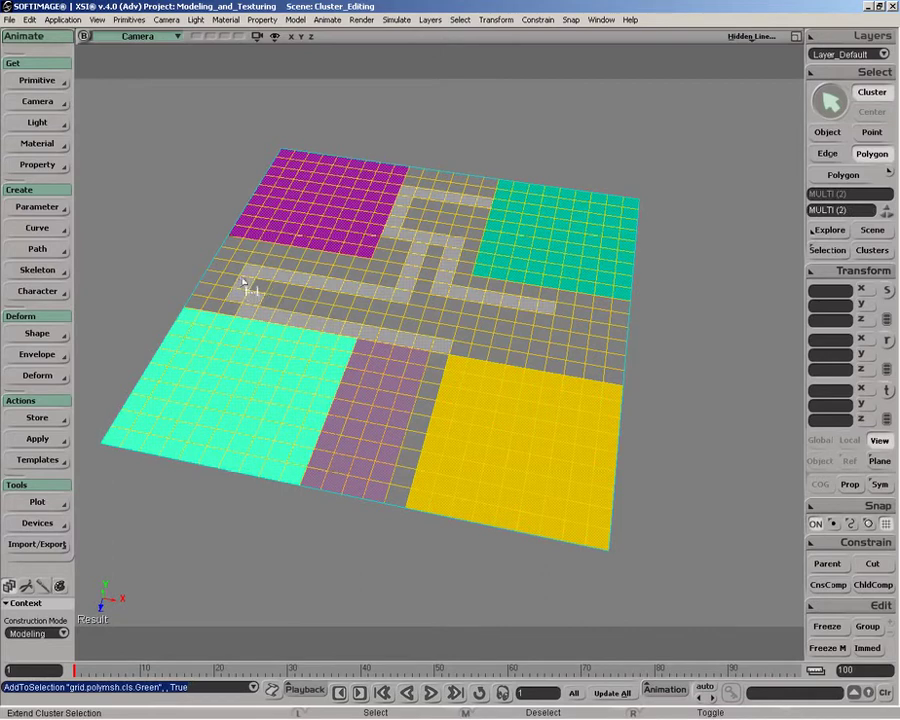
middle_click(298, 313)
Extend the cluster selection to Wiggle, Block and Green with a rectangle across their shared boundary.
key(o)
drag(355, 395, 376, 376)
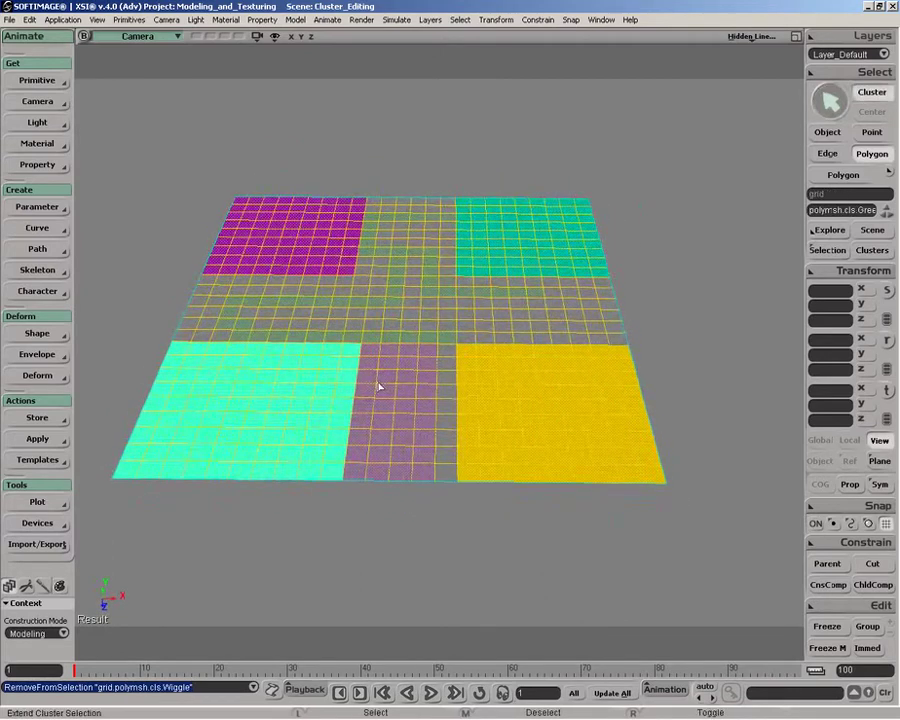
drag(331, 335, 385, 549)
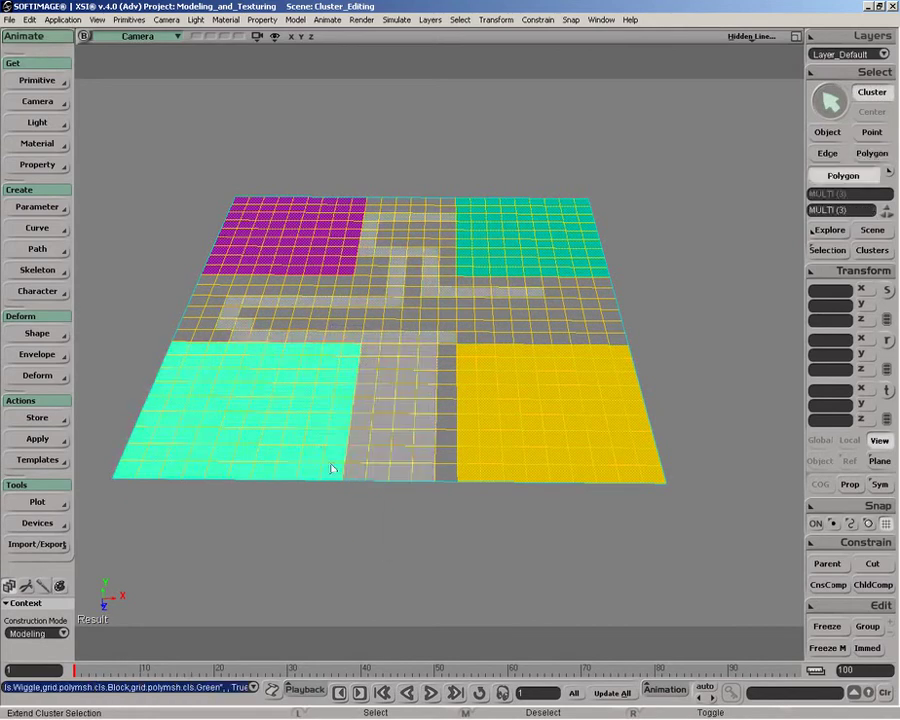
click(868, 93)
click(300, 395)
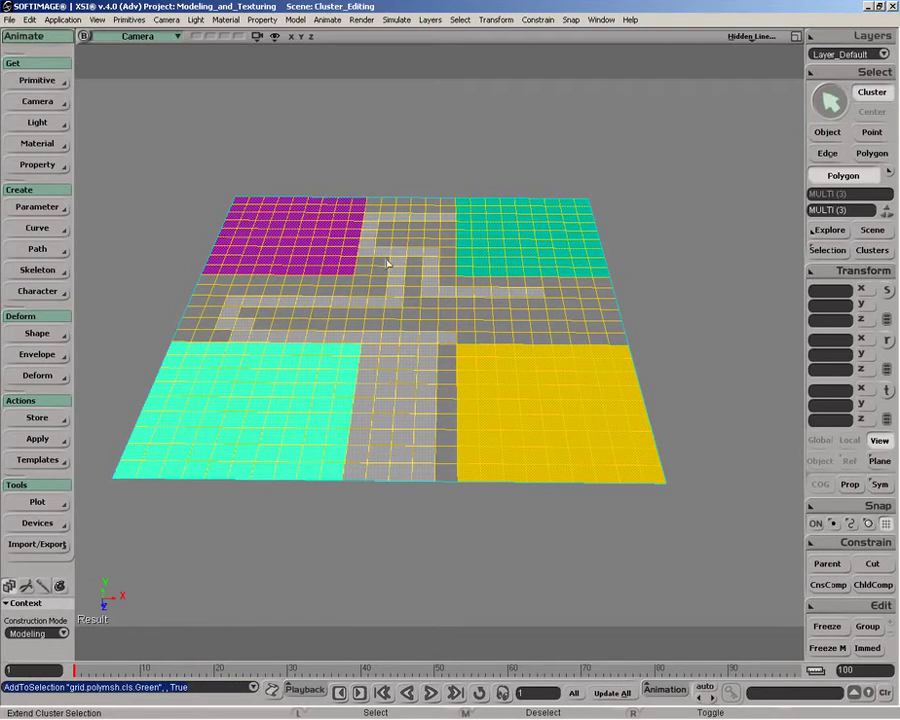
Deselect the Wiggle, Block and Green clusters.
middle_click(416, 386)
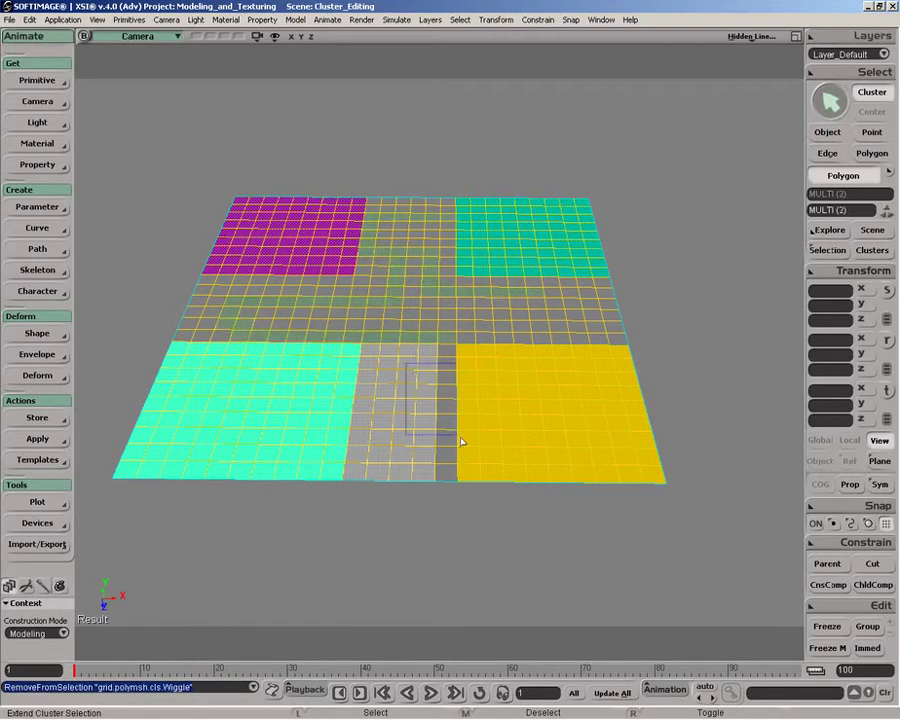
middle_click(440, 420)
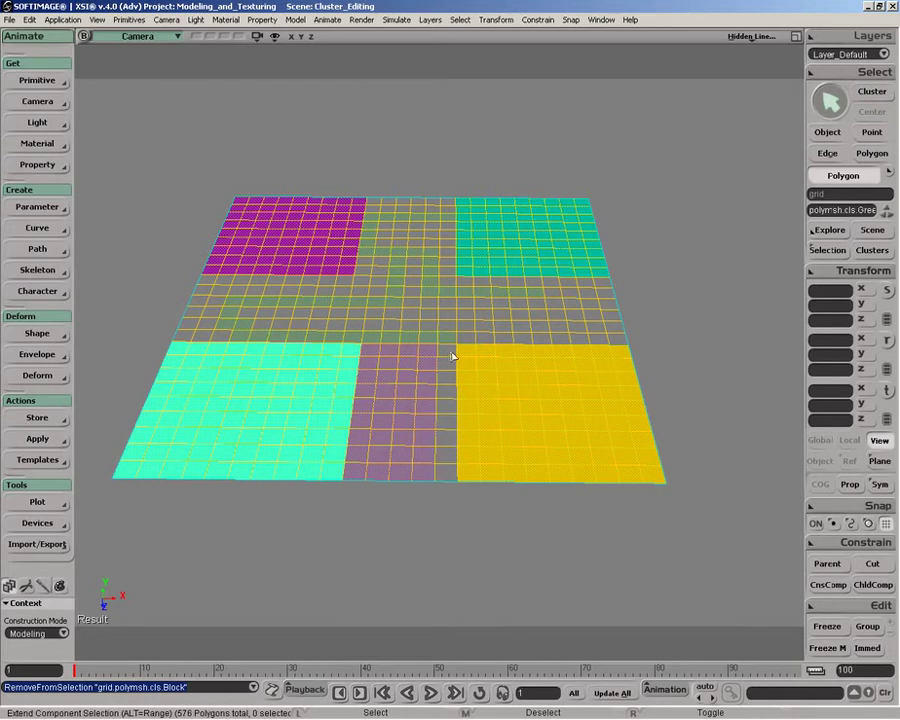
middle_click(311, 391)
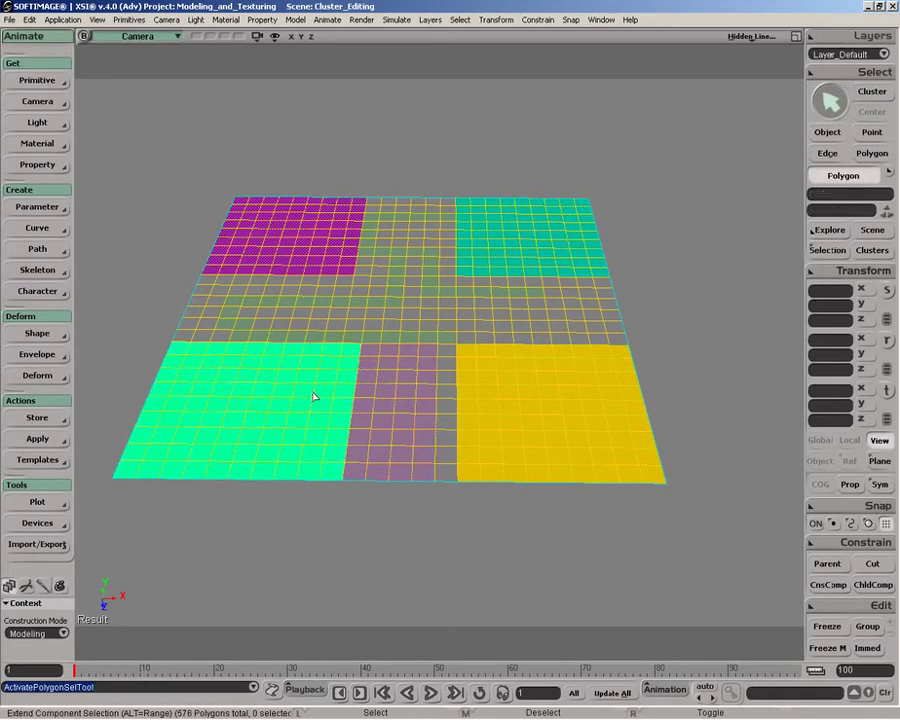
Select only the single strip of polygons 231-239 along the Green cluster's edge beside the Block cluster.
key(o)
drag(343, 396, 351, 379)
shift+drag(340, 334, 405, 508)
mouse_move(352, 330)
middle_down()
mouse_move(392, 346)
mouse_move(378, 348)
mouse_move(400, 442)
middle_up()
key(o)
drag(418, 524, 320, 438)
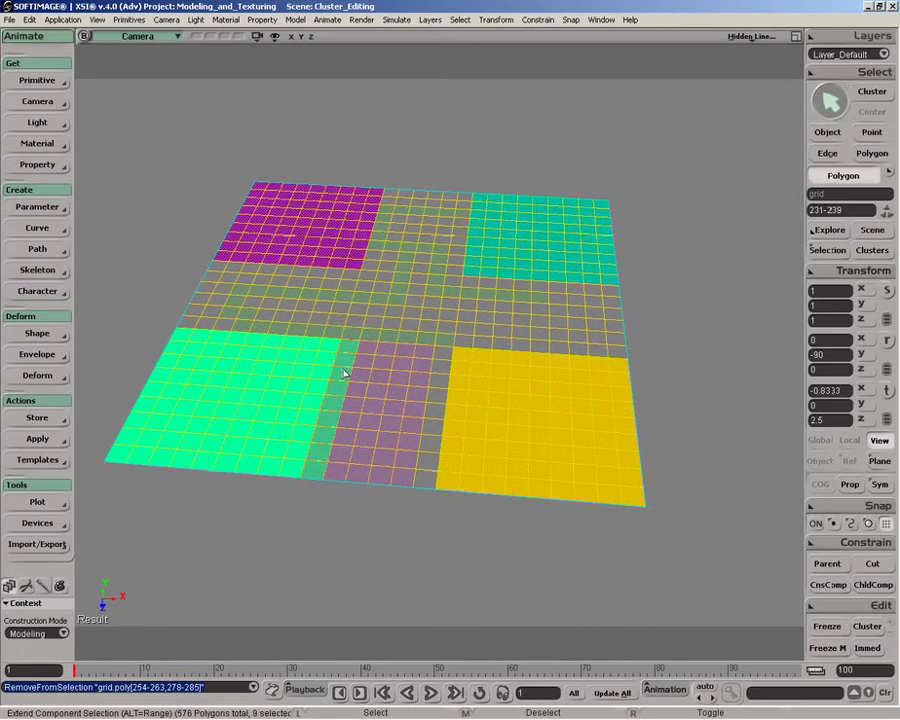
Try to remove the selected polygon strip 231-239 from its cluster without the cluster itself being selected.
key(u)
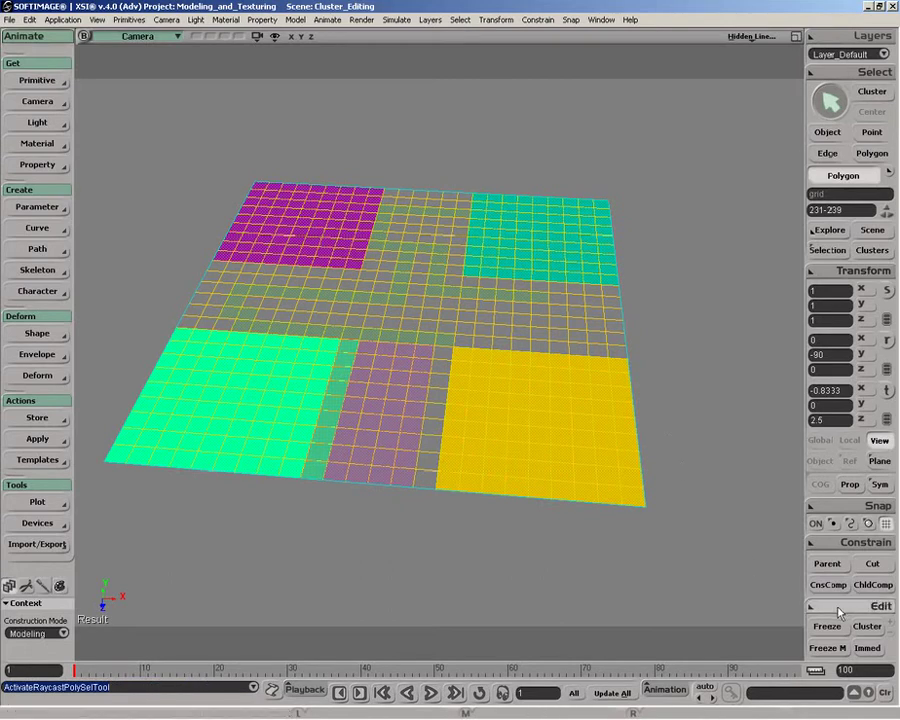
right_click(611, 372)
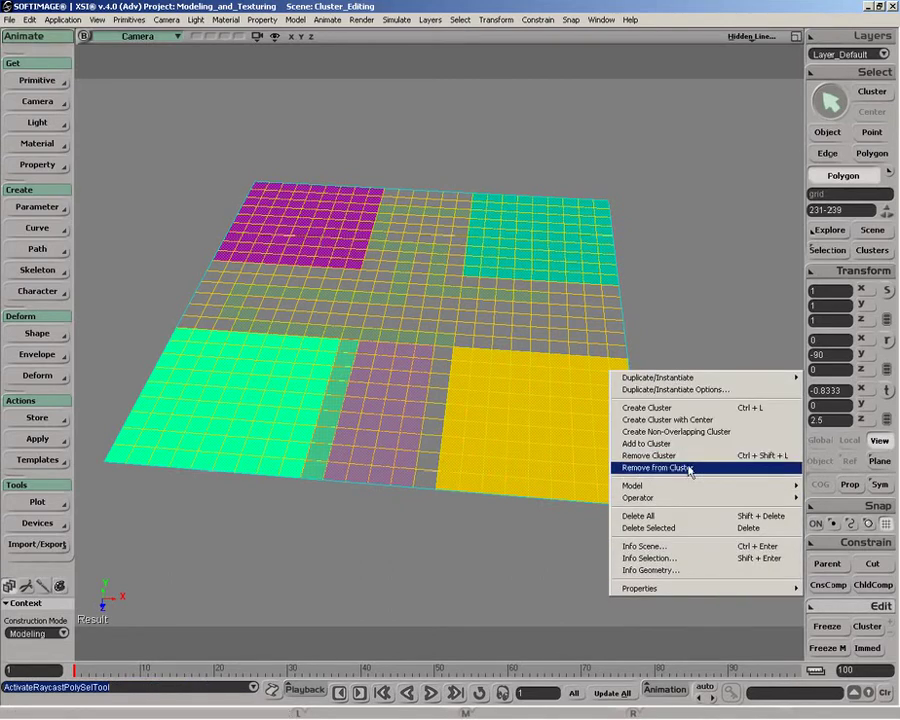
click(690, 468)
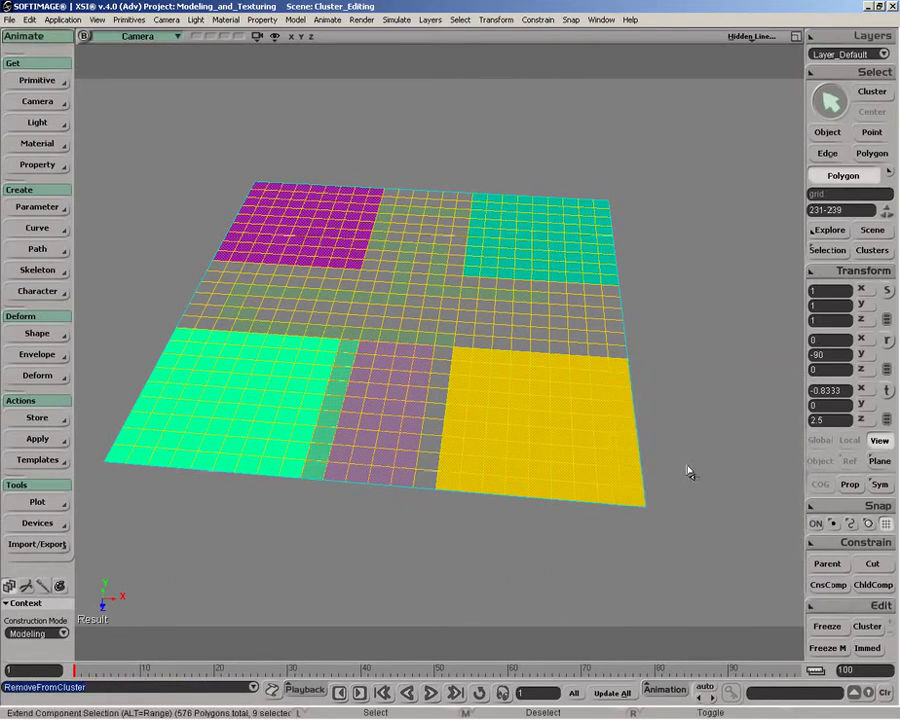
Open the Explorer, expand the grid's Polygon Mesh and Clusters, and add the Green cluster to the polygon selection.
key(8)
click(656, 395)
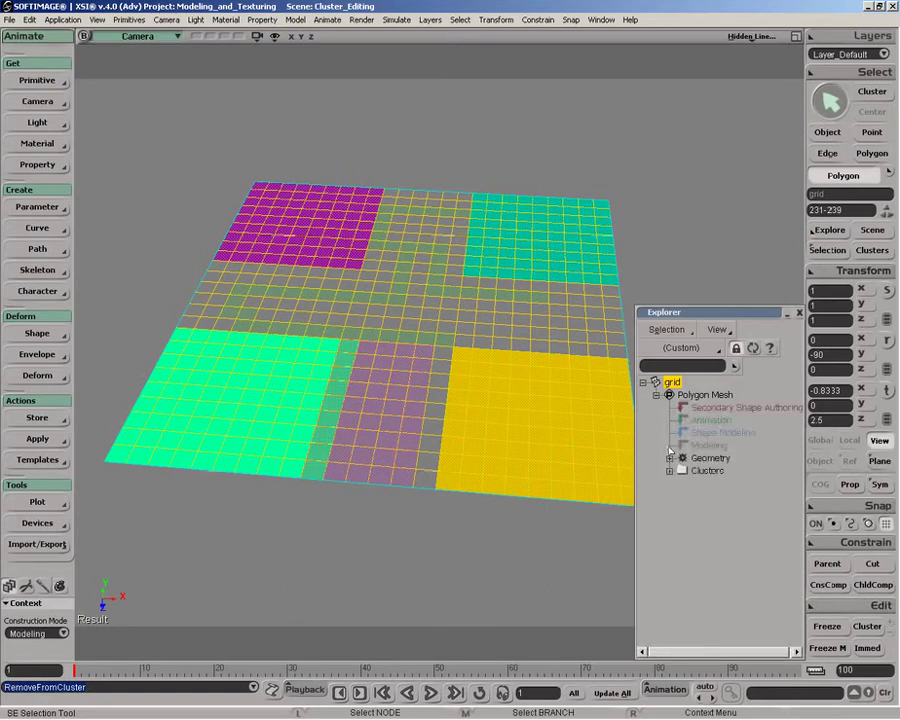
click(669, 470)
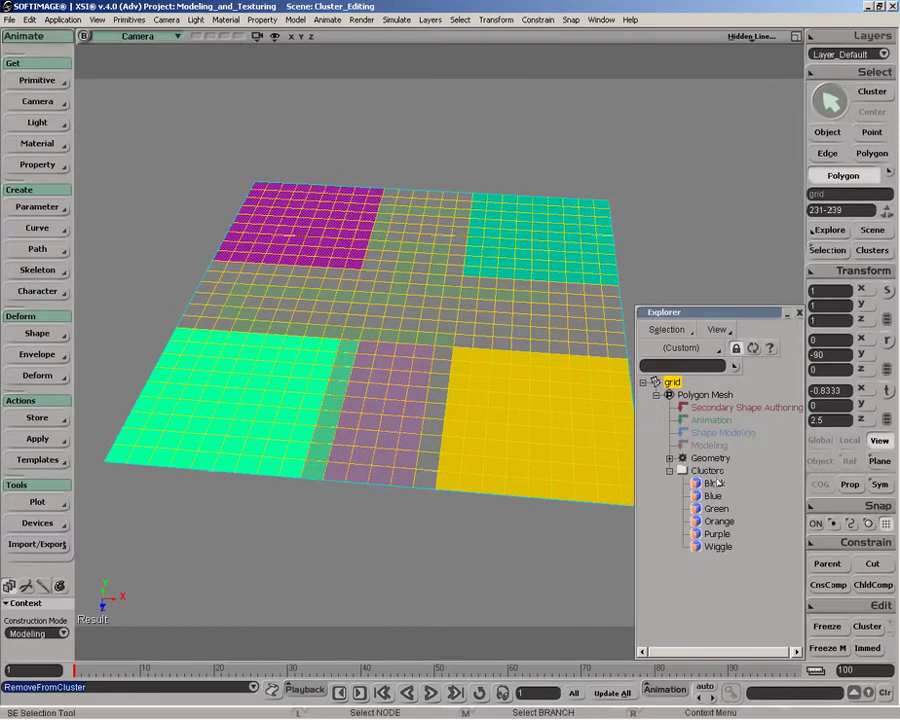
ctrl+click(719, 510)
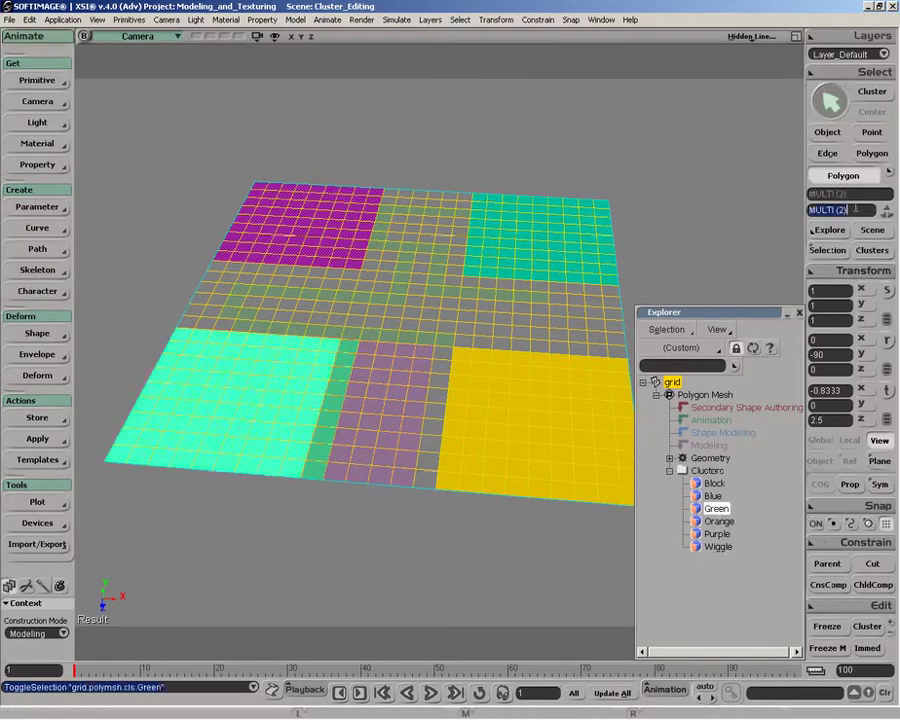
Remove the selected polygon strip from the Green cluster and close the Explorer.
drag(723, 316, 720, 138)
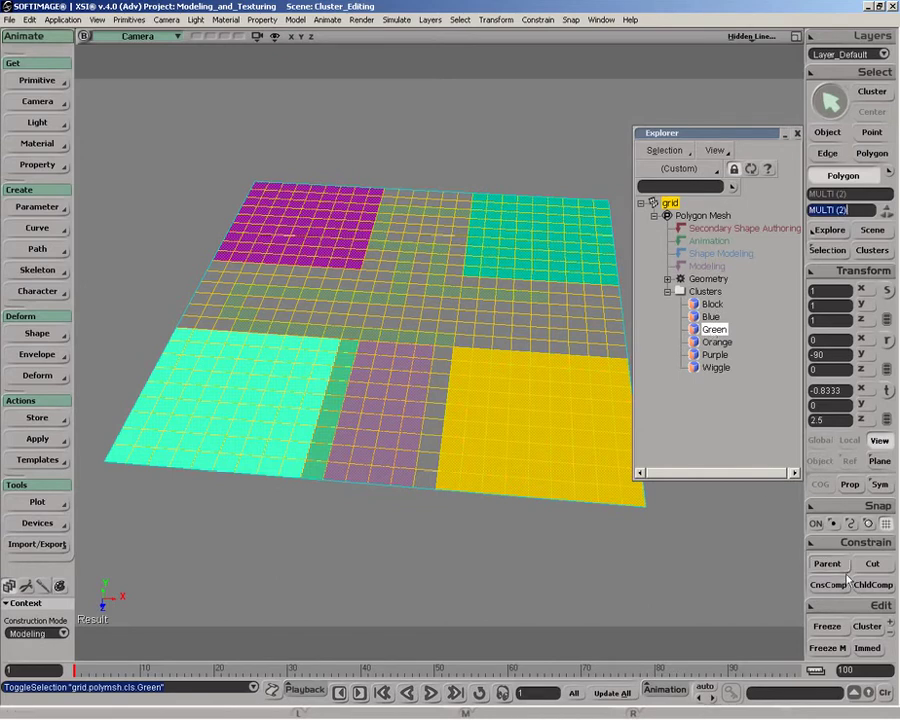
click(838, 606)
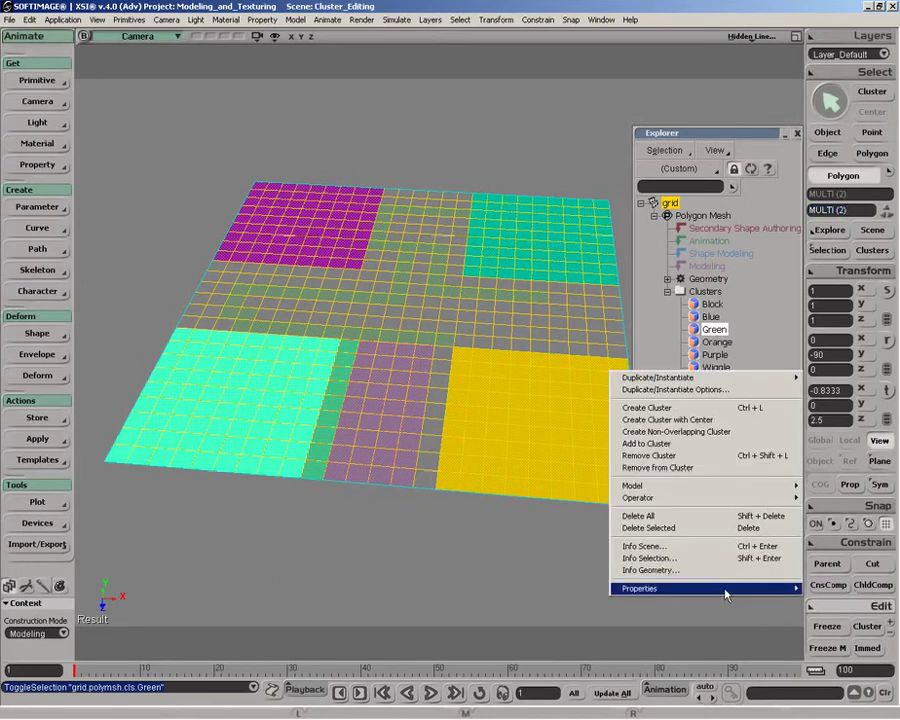
click(707, 467)
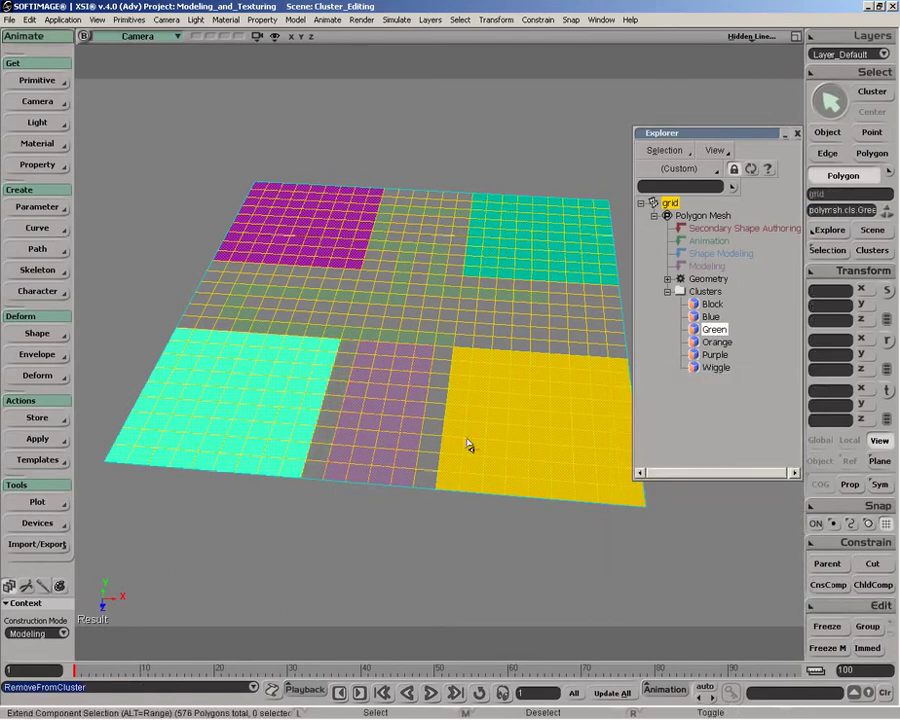
click(797, 134)
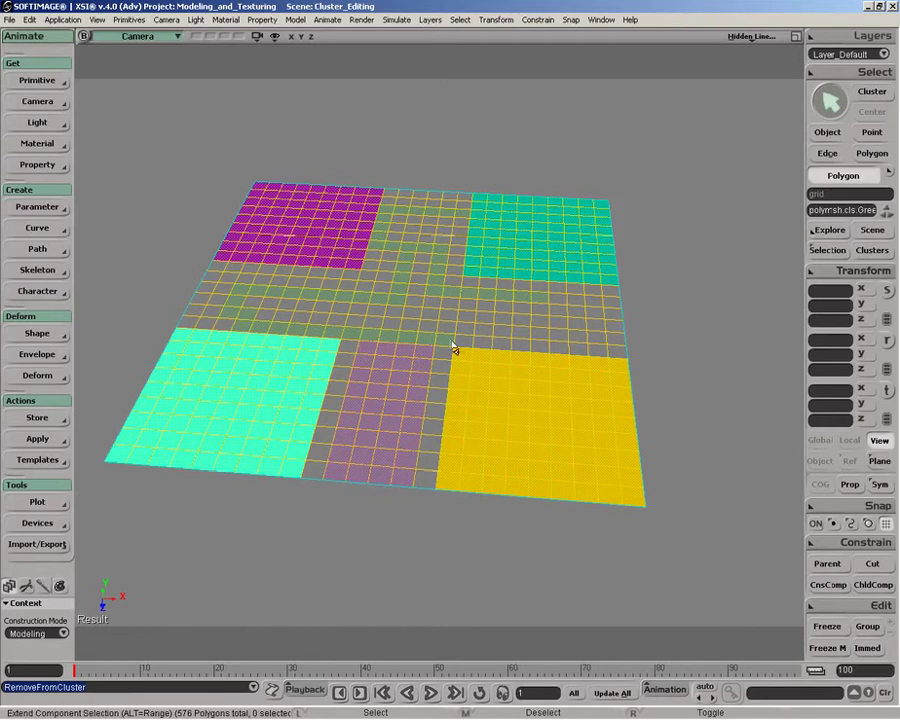
Select a one-polygon-wide bracket continuing the Wiggle cluster between the Blue and Orange clusters, back to Wiggle's other end.
click(556, 298)
mouse_move(574, 303)
mouse_down()
mouse_move(580, 339)
mouse_move(462, 341)
mouse_up()
ctrl+shift+click(580, 348)
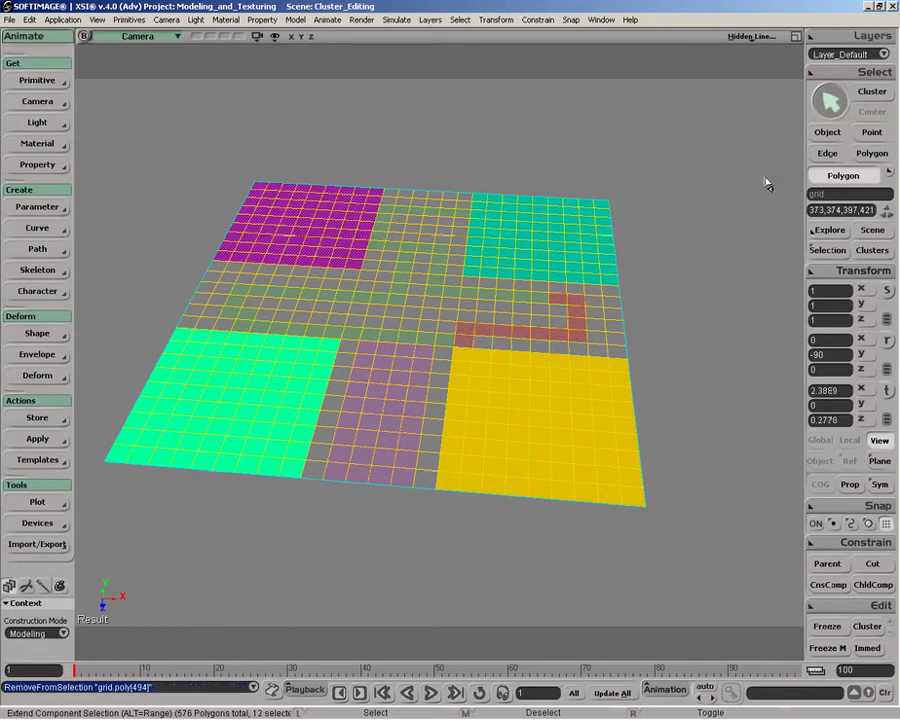
Include the Wiggle cluster in the selection and add the bracket-shaped run of polygons to it.
click(869, 91)
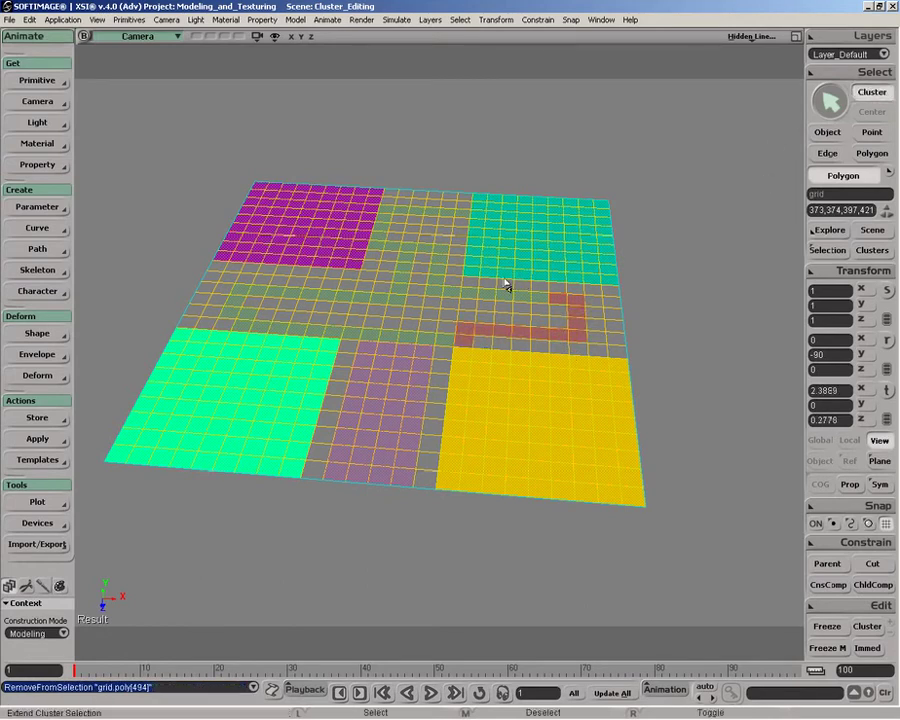
shift+click(441, 292)
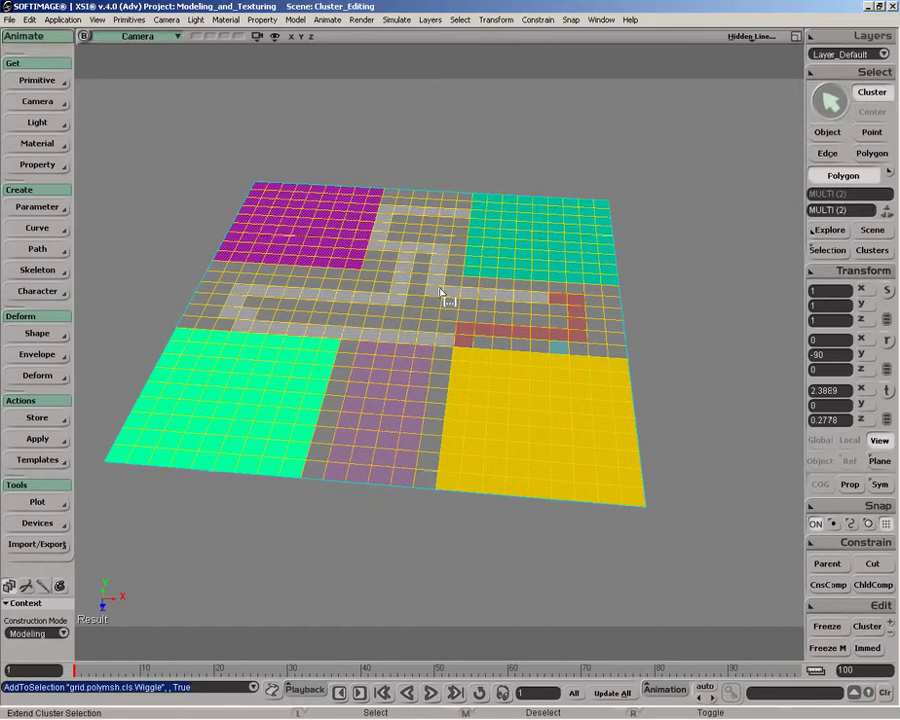
right_drag(612, 372, 687, 443)
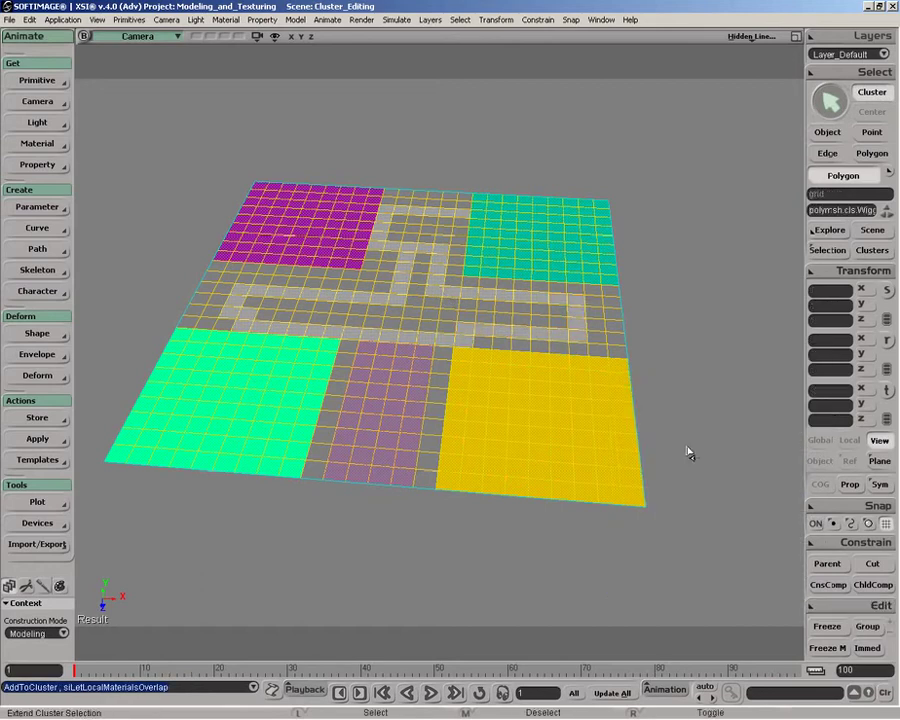
Select only the four Wiggle polygons 254, 278, 302 and 326 bordering the Block cluster.
shift+click(392, 345)
click(874, 93)
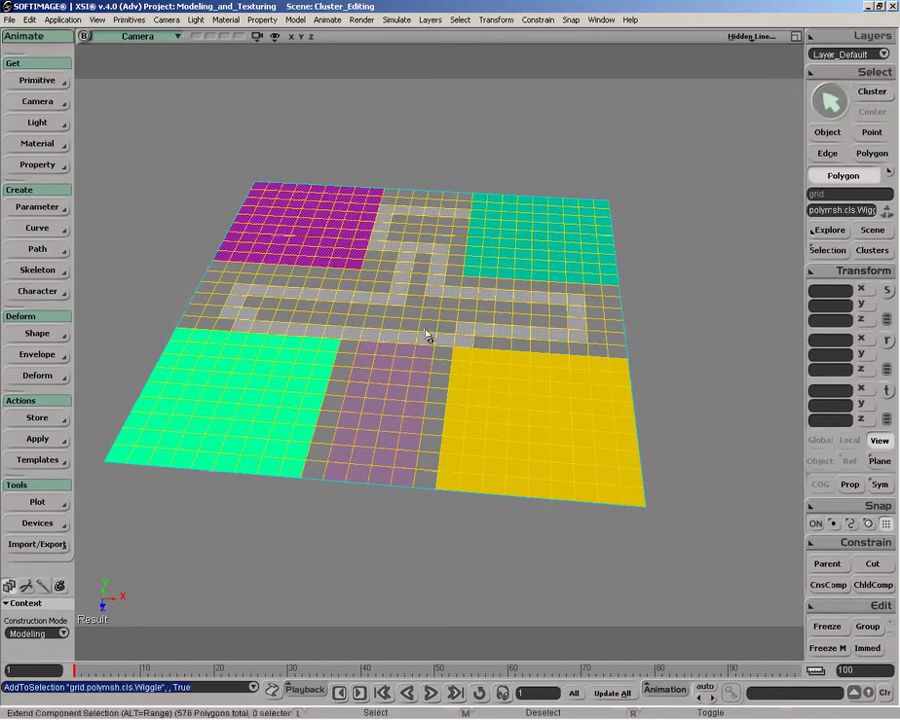
drag(372, 345, 414, 348)
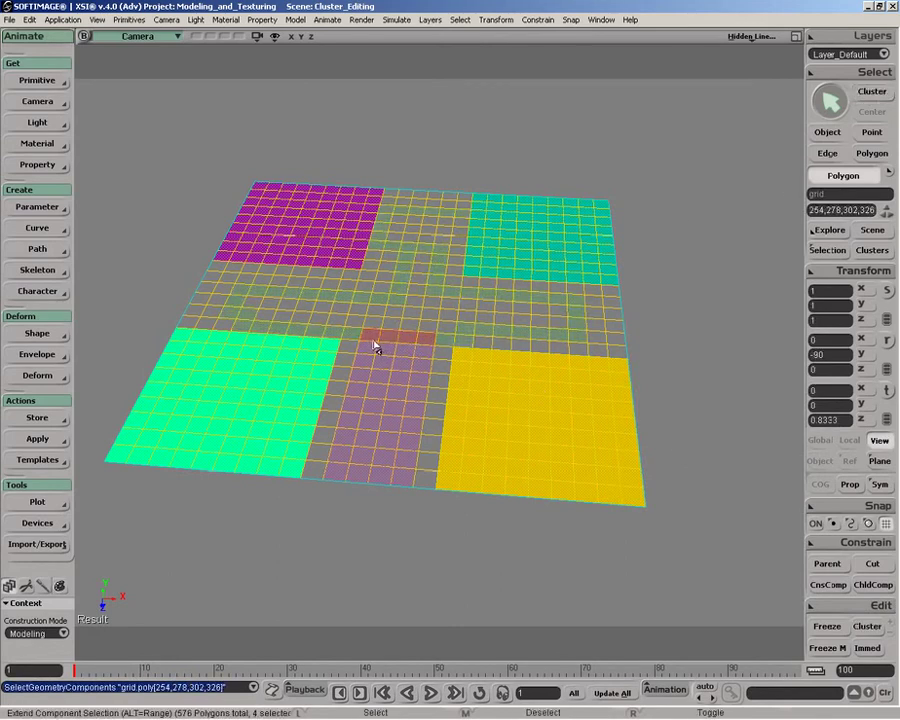
Add the Wiggle cluster to the selection, remove the four selected polygons from it, and leave cluster selection.
click(872, 91)
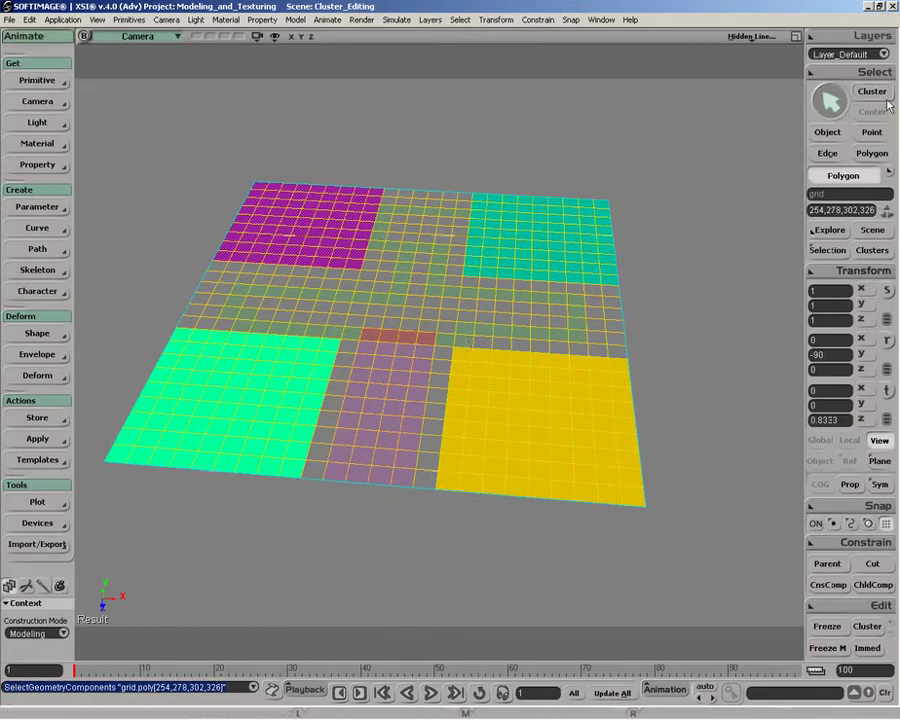
click(568, 336)
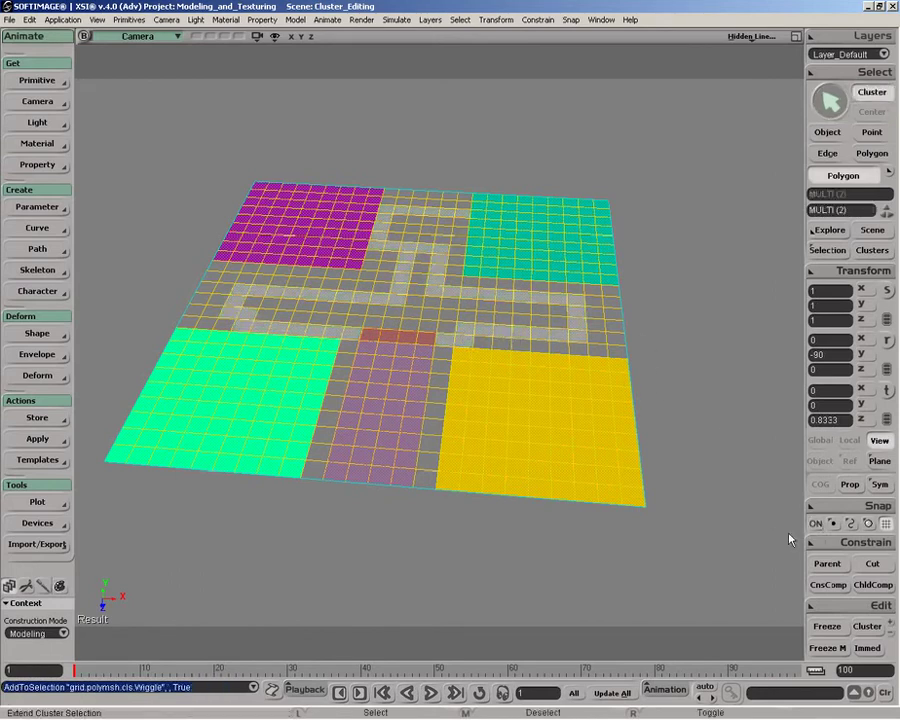
click(848, 613)
click(618, 471)
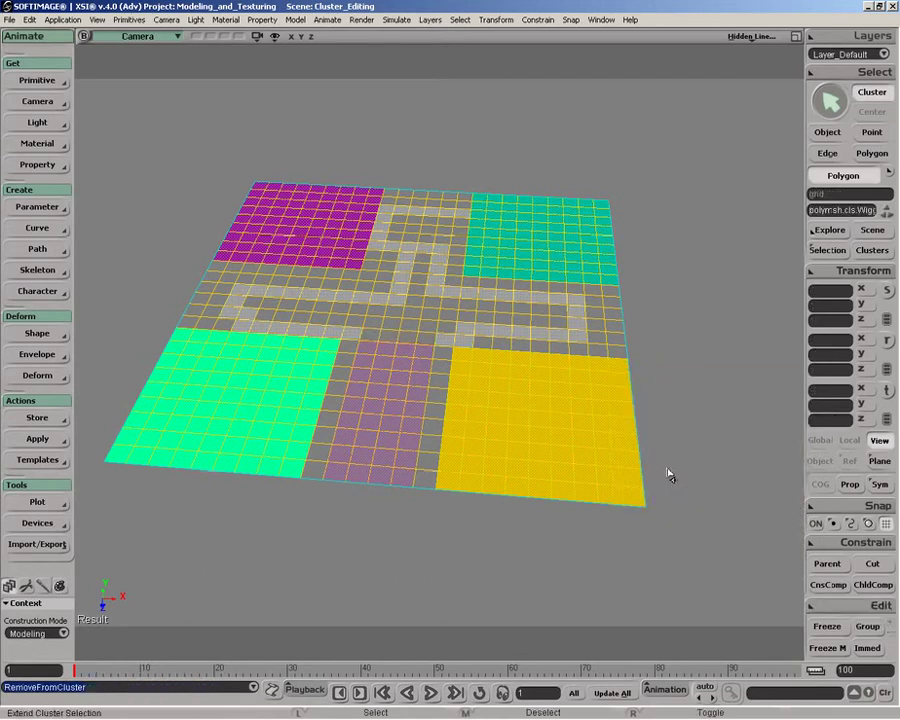
key(space)
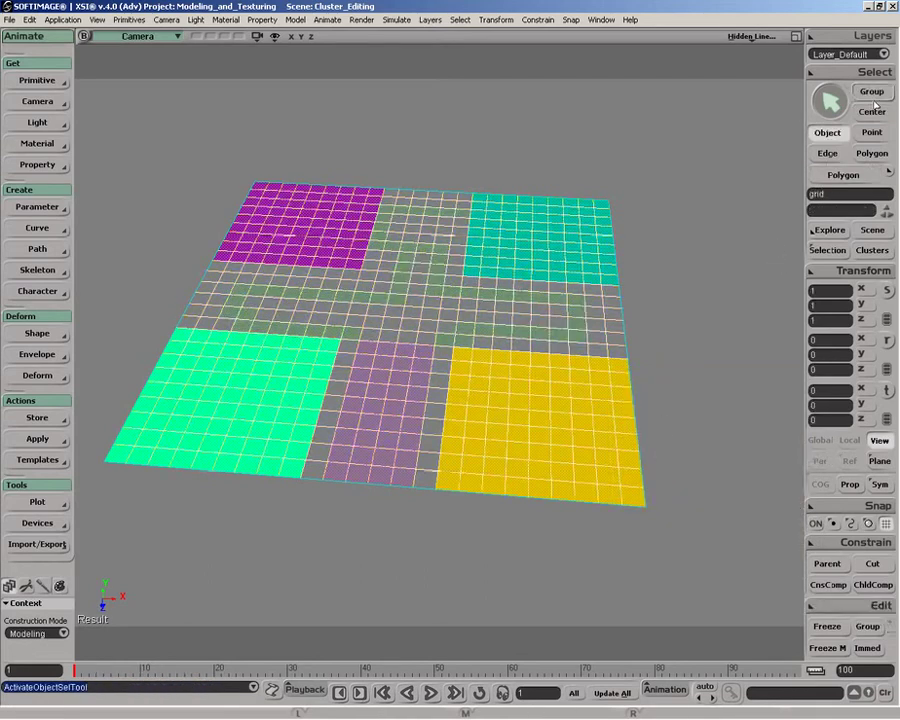
click(872, 153)
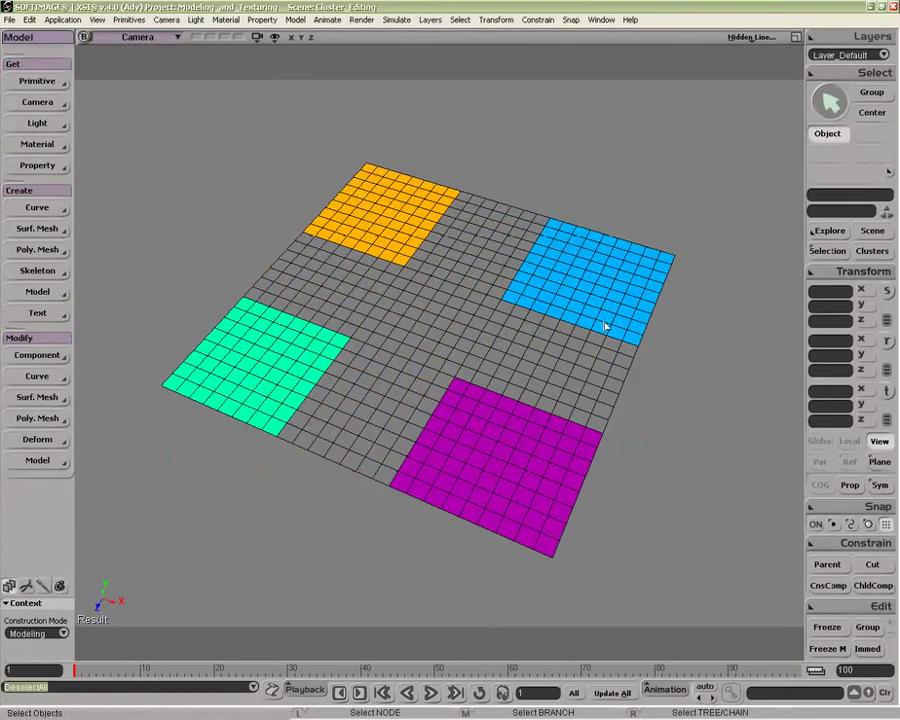
Select the whole grid object and check the Extended Component Selection option.
click(605, 326)
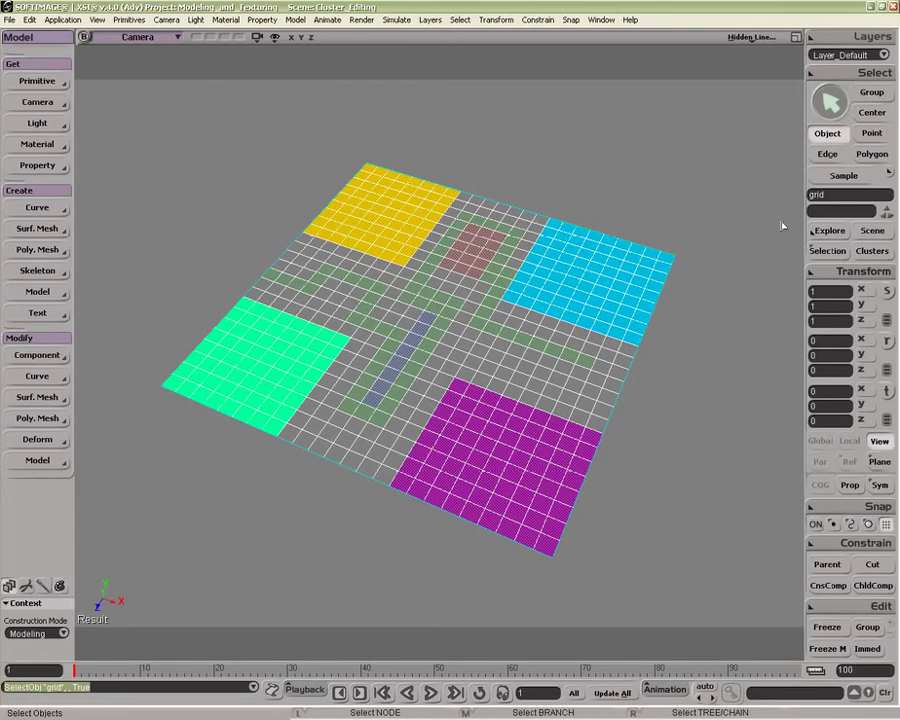
click(876, 73)
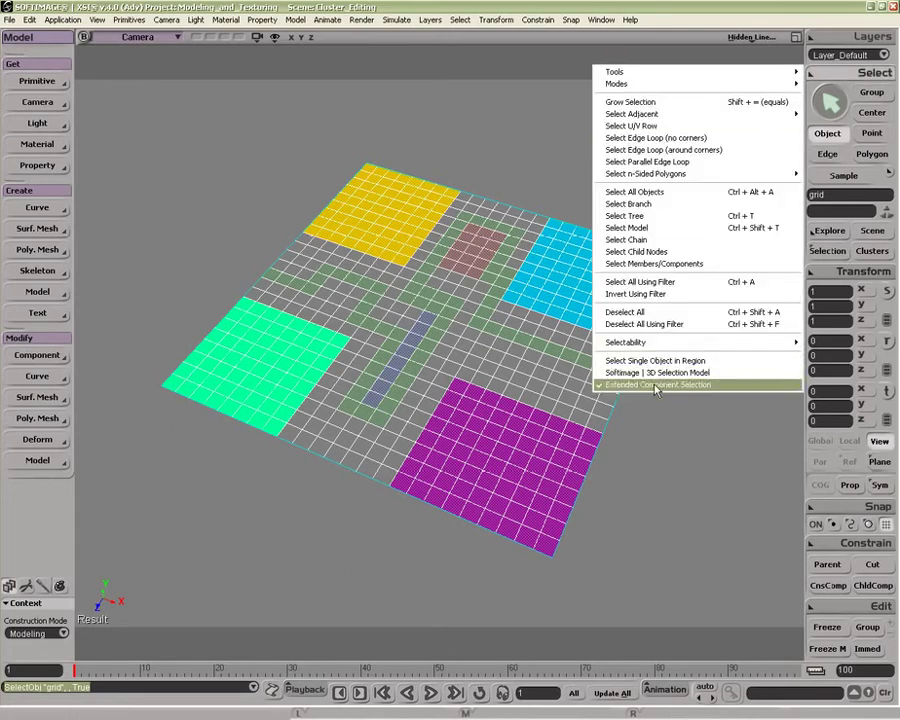
click(652, 377)
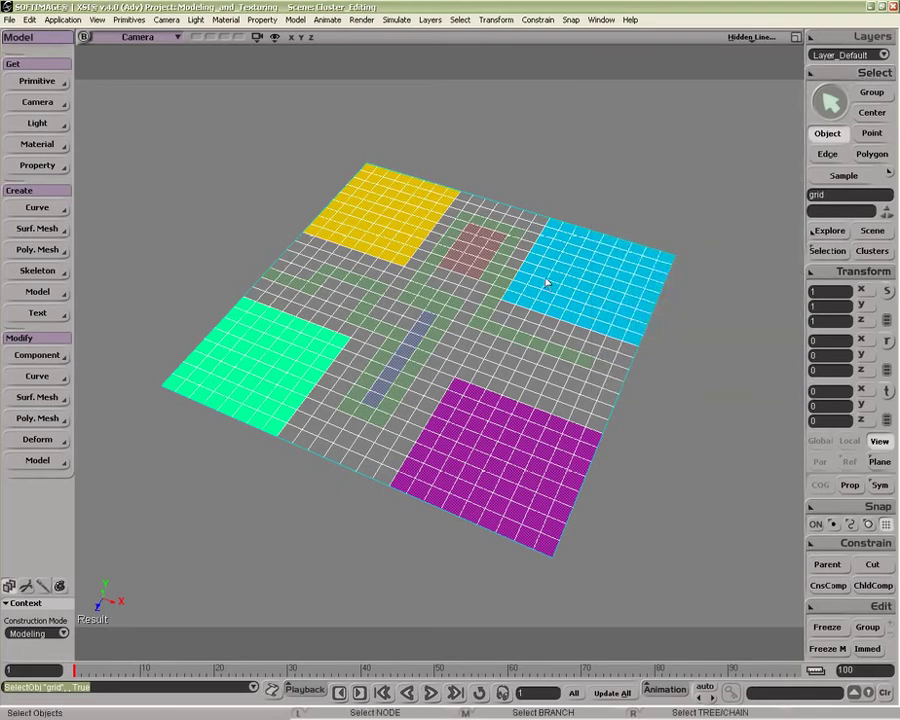
Switch to polygon cluster selection and cumulatively select the Blue, Purple and Green clusters.
key(e)
click(872, 156)
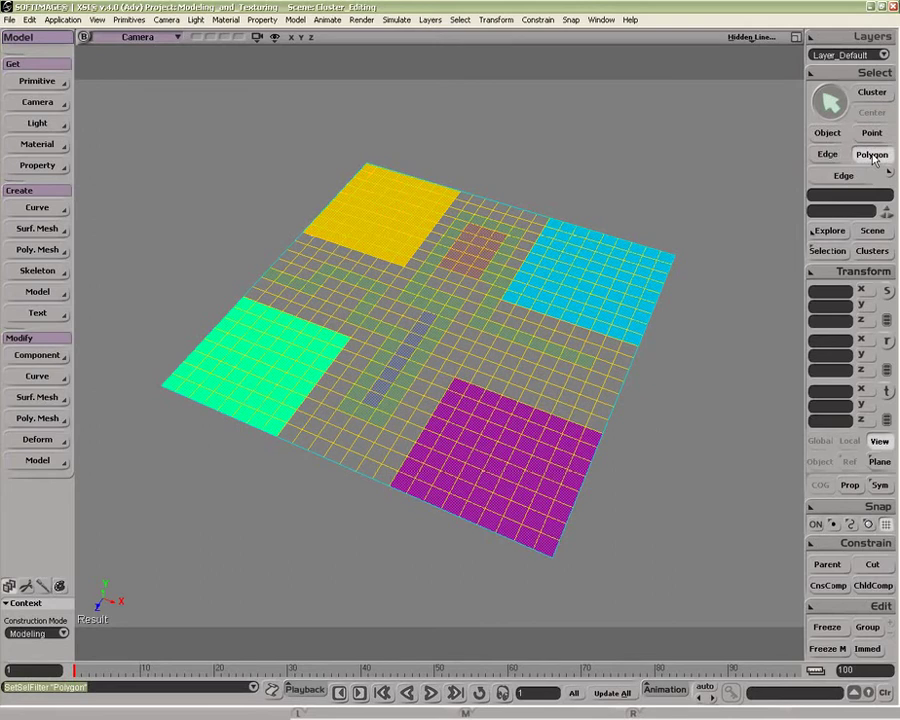
click(873, 95)
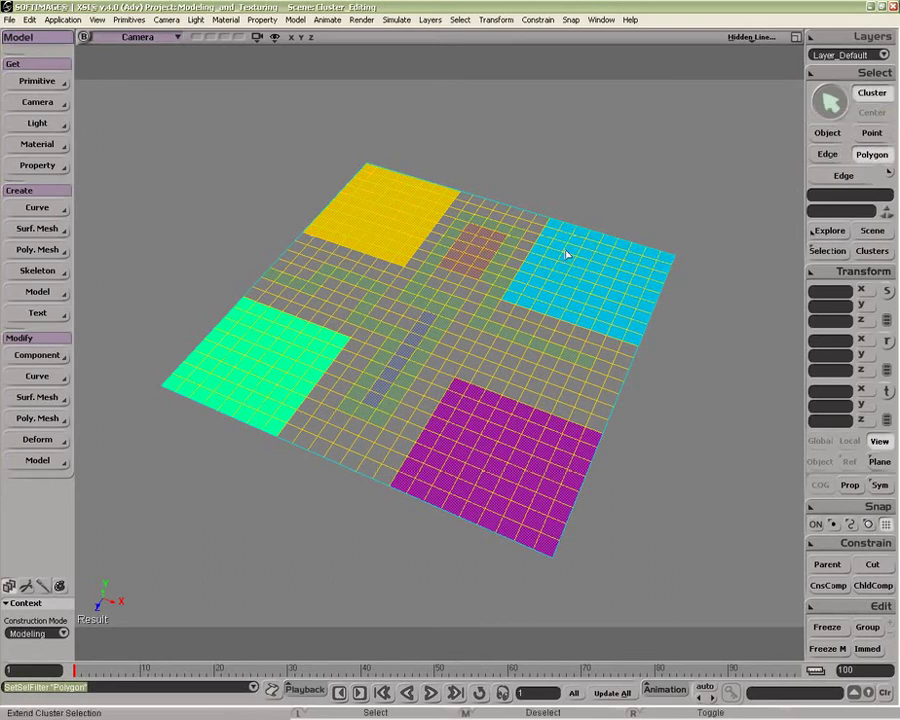
drag(660, 245, 701, 301)
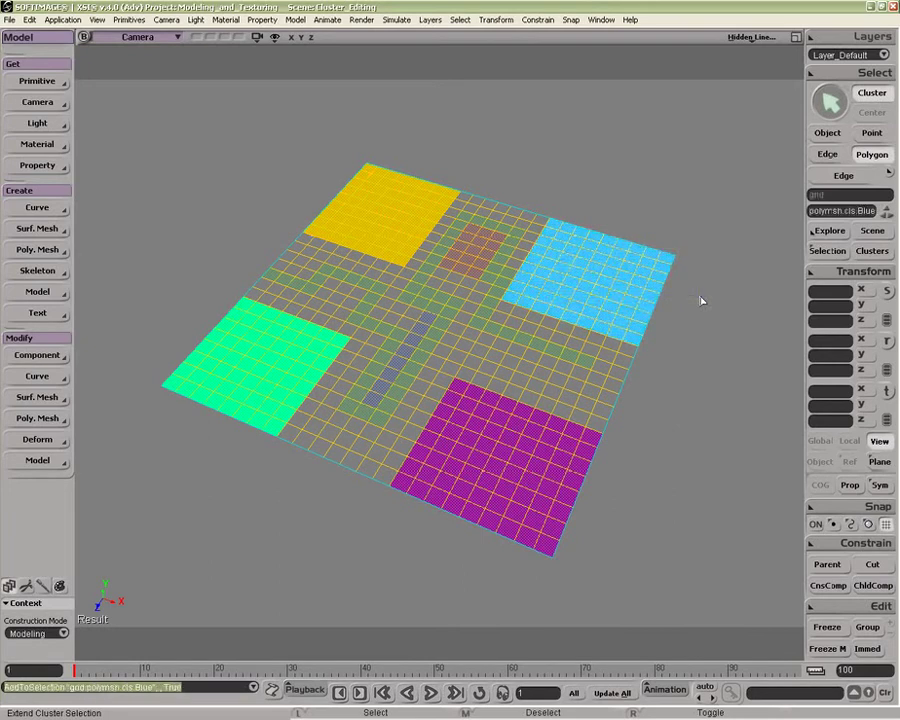
click(534, 482)
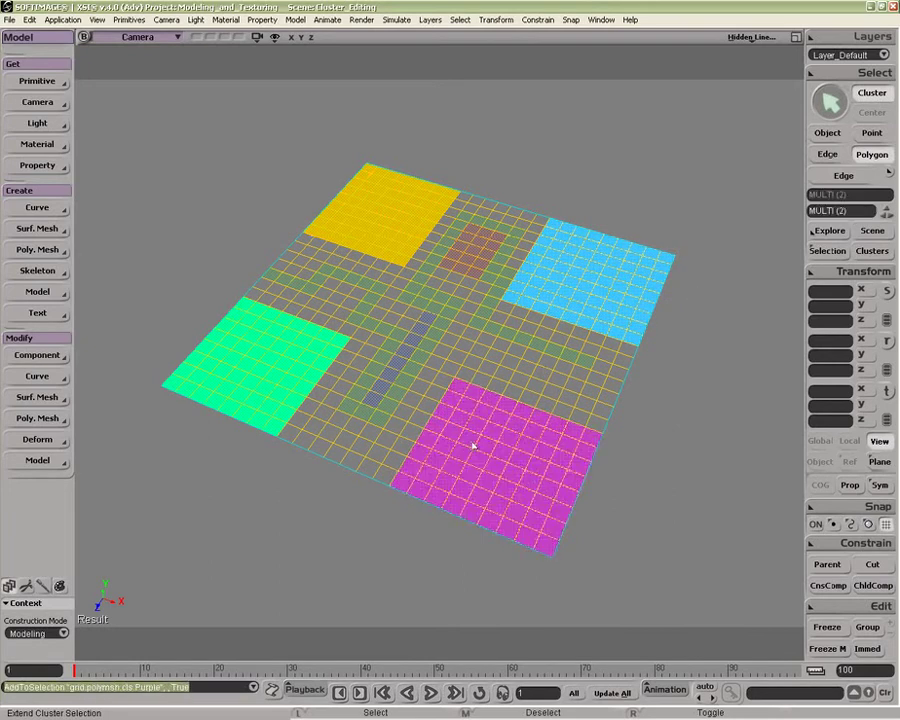
click(297, 382)
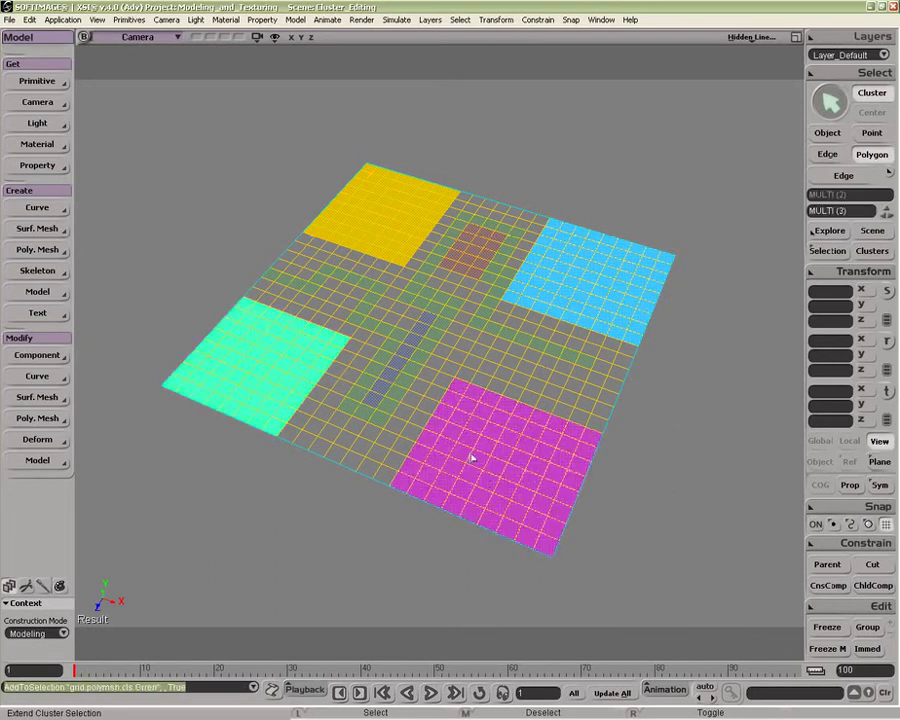
Deselect the Purple, Blue and Green clusters one after another and leave cluster selection.
drag(537, 474, 545, 480)
middle_click(546, 476)
middle_click(623, 285)
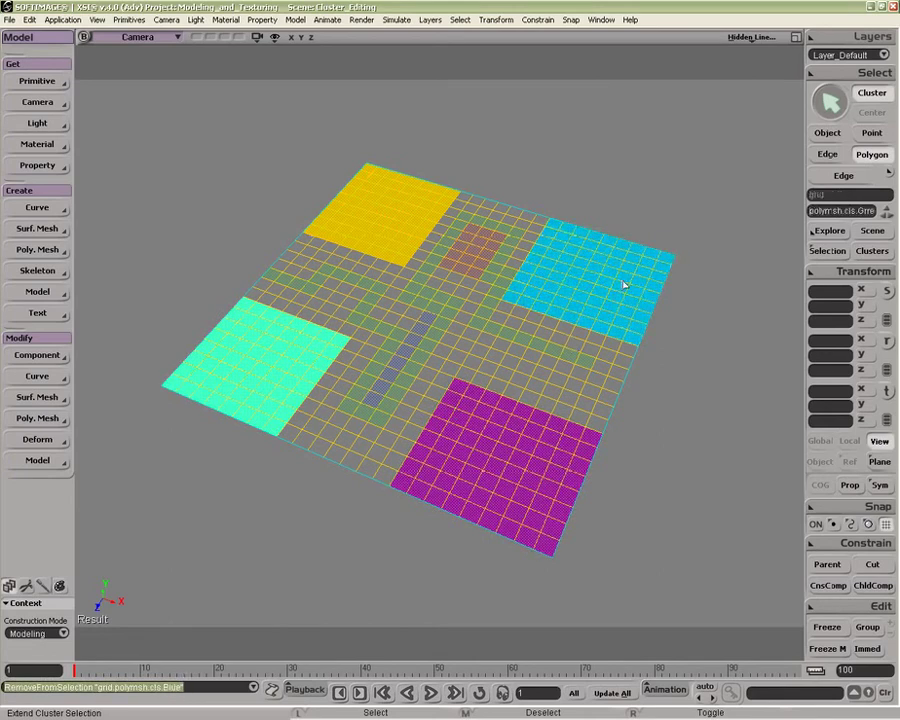
middle_click(281, 340)
click(860, 97)
Turn off Extended Component Selection, keeping polygon selection active.
click(834, 74)
click(742, 384)
click(855, 74)
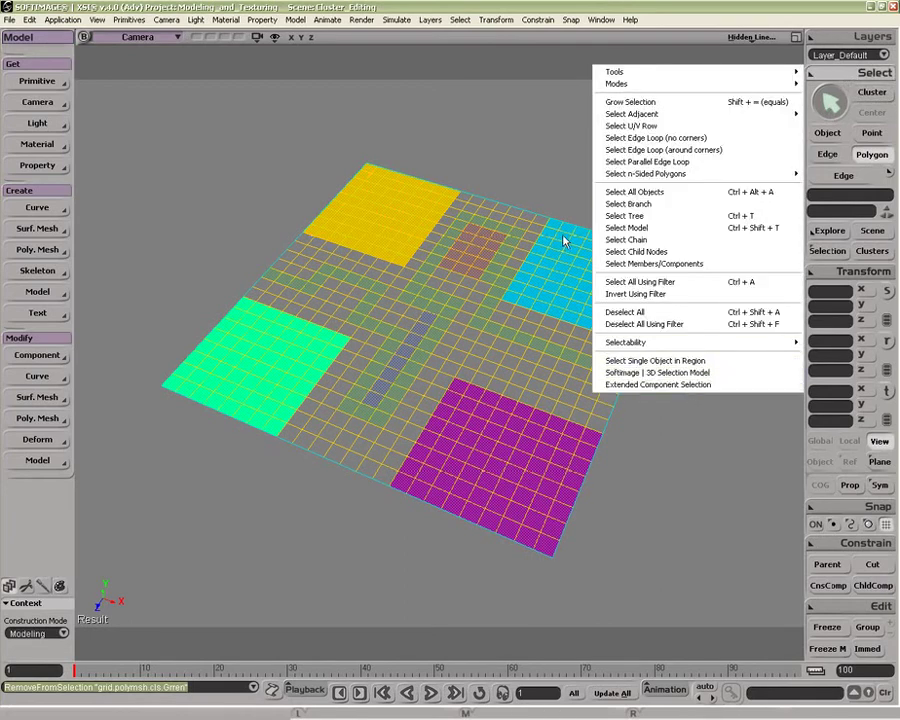
click(688, 386)
click(877, 157)
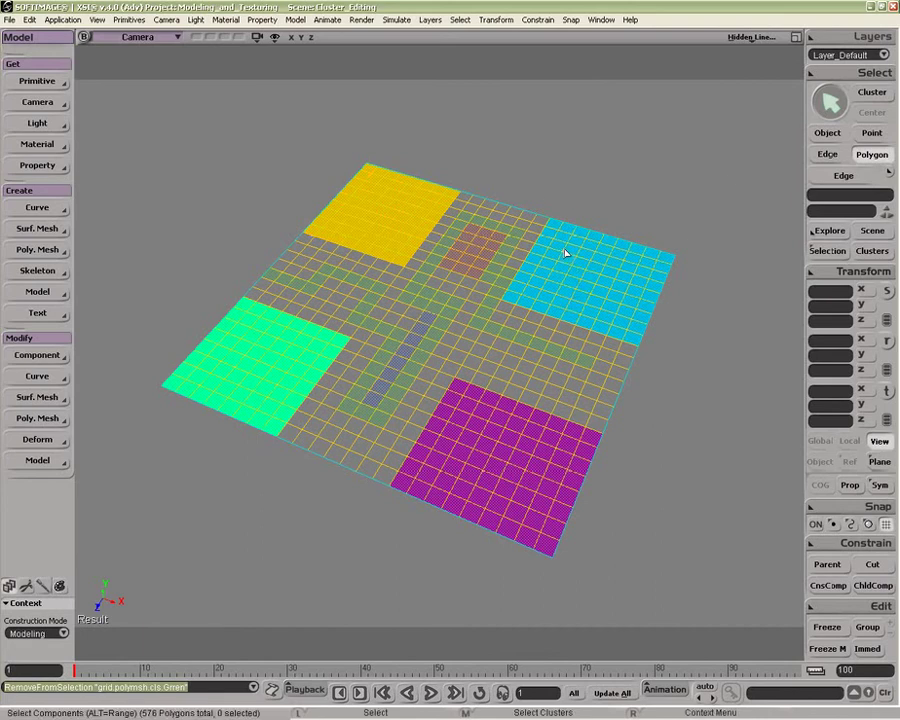
Select the Purple cluster directly from polygon selection mode and replace that selection with the Blue cluster.
click(635, 308)
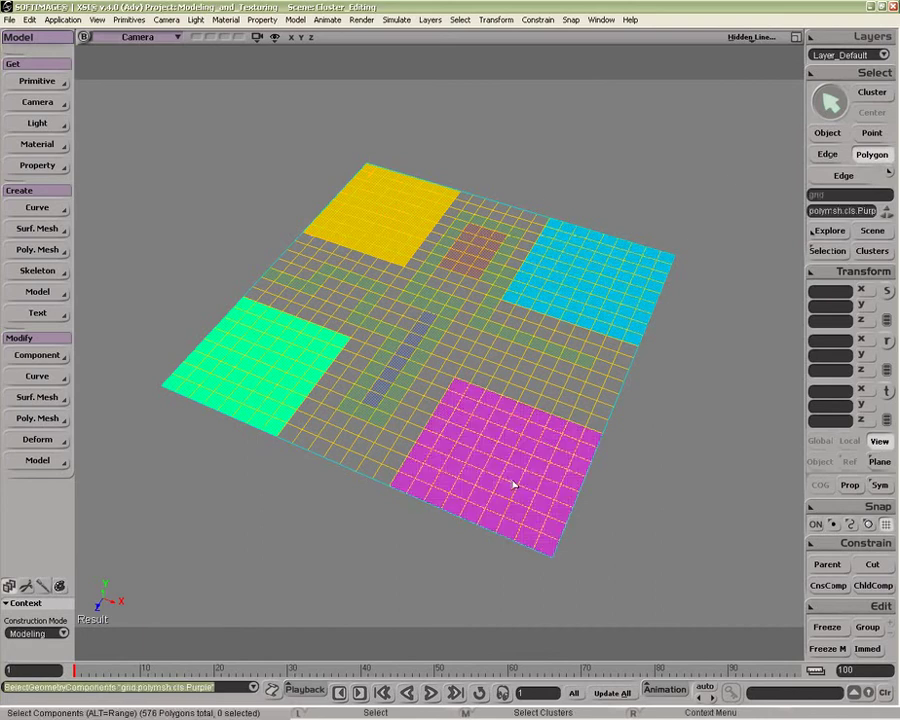
key(ctrl+shift+a)
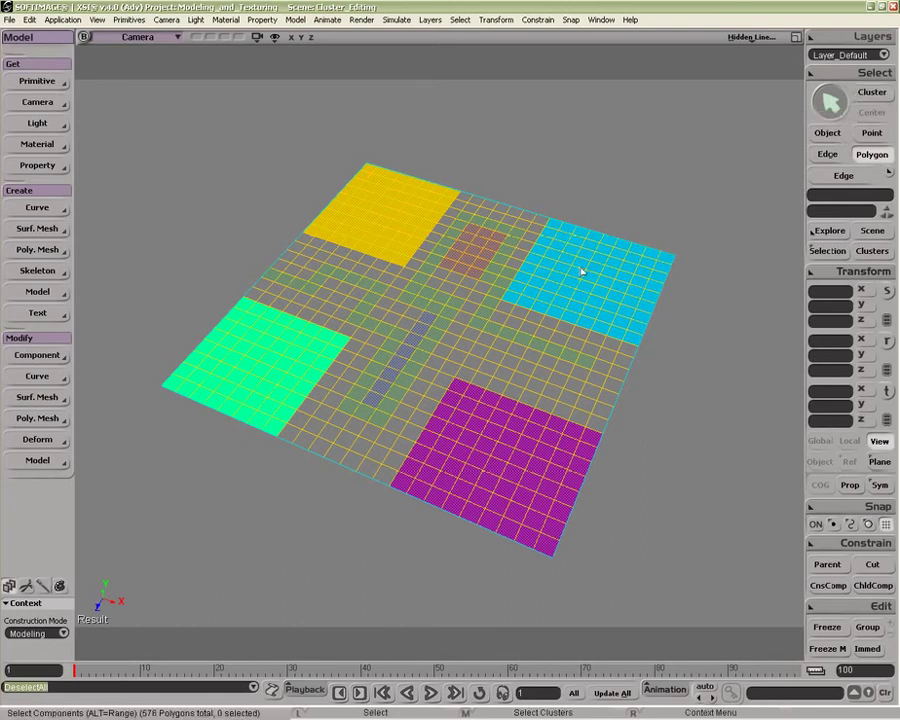
click(648, 316)
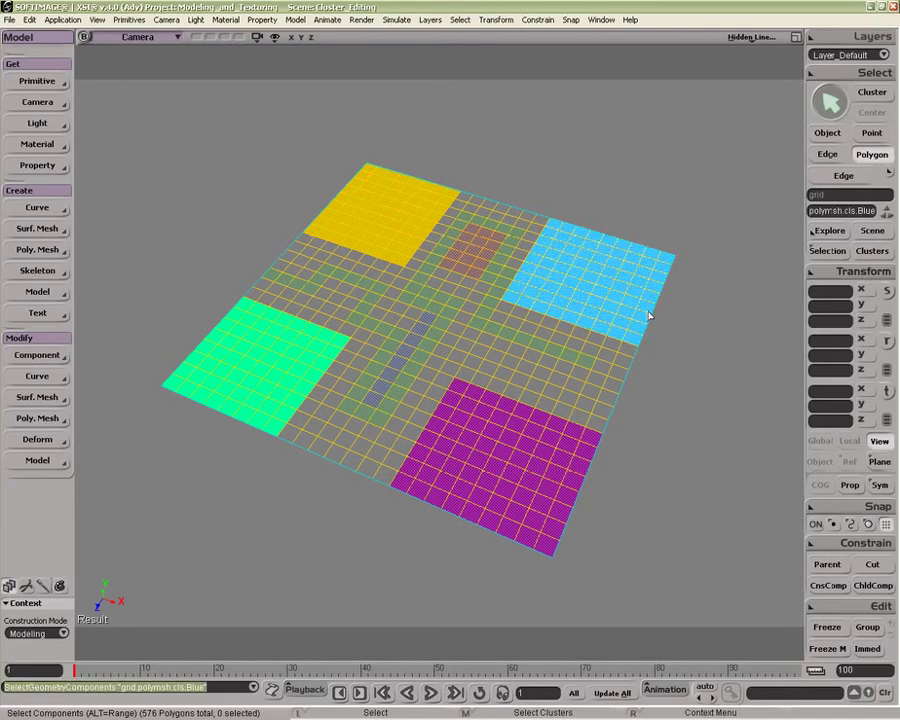
Select the Purple cluster, switch to raycast polygon selection, and select individual polygons inside it together with the cluster.
click(521, 477)
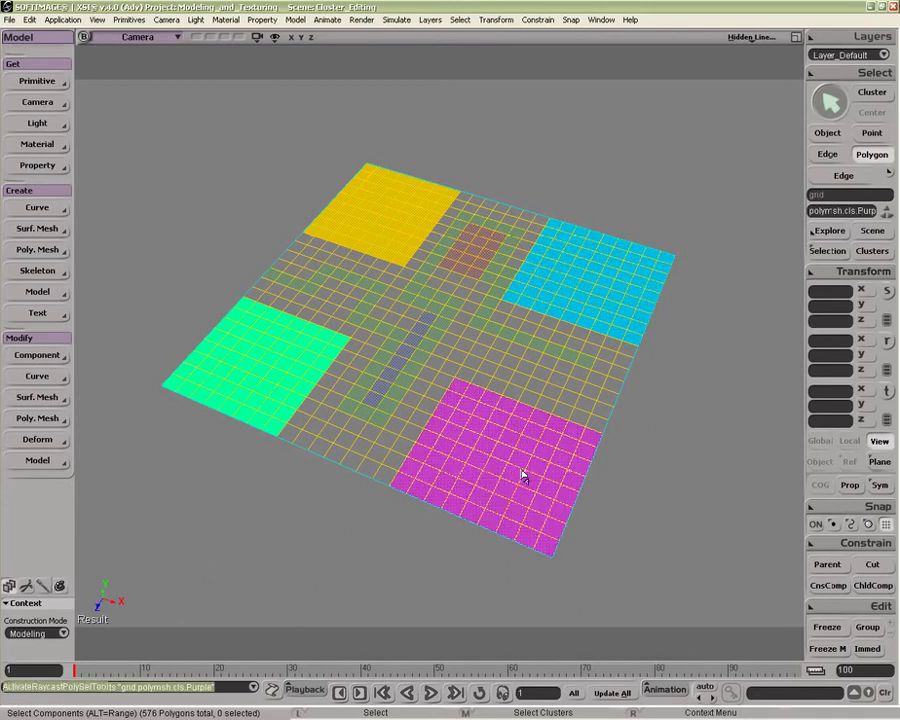
key(u)
middle_drag(467, 437, 538, 468)
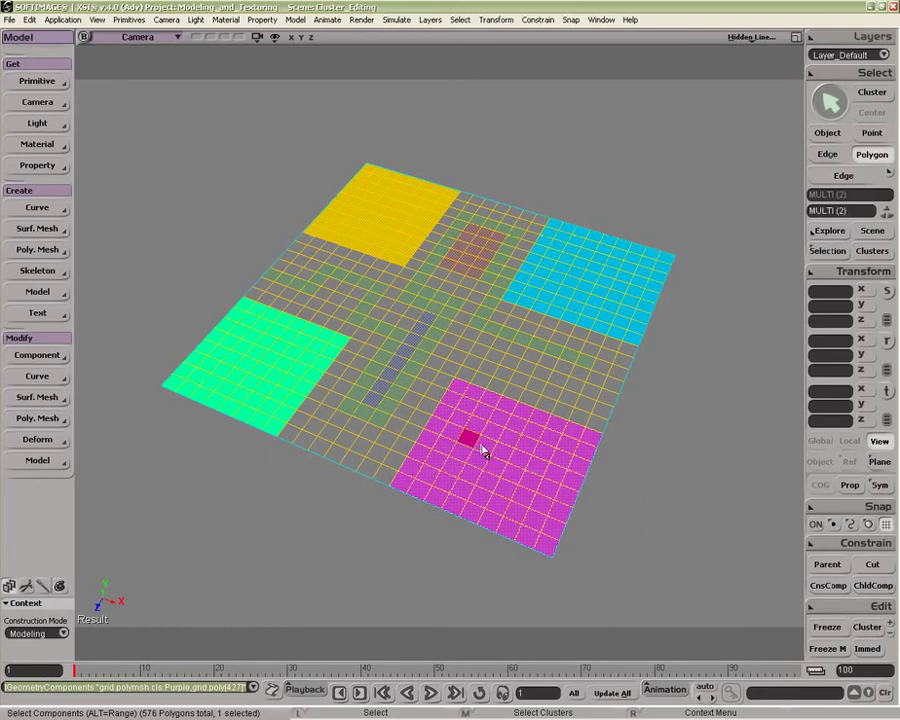
middle_click(518, 464)
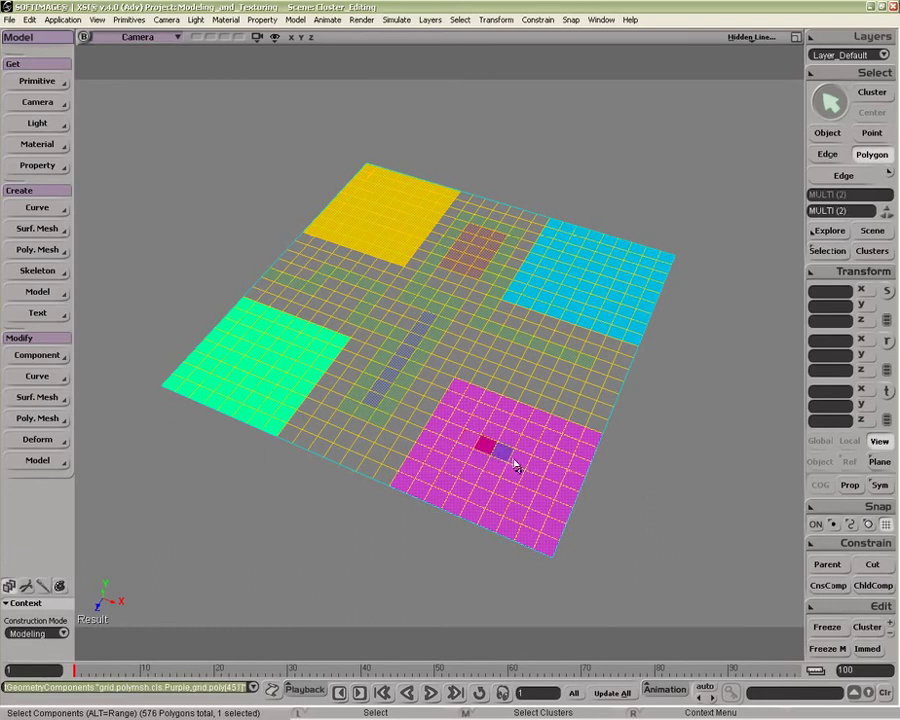
Select single polygons inside the Purple cluster by raycasting, comparing selection with and without the cluster.
click(520, 462)
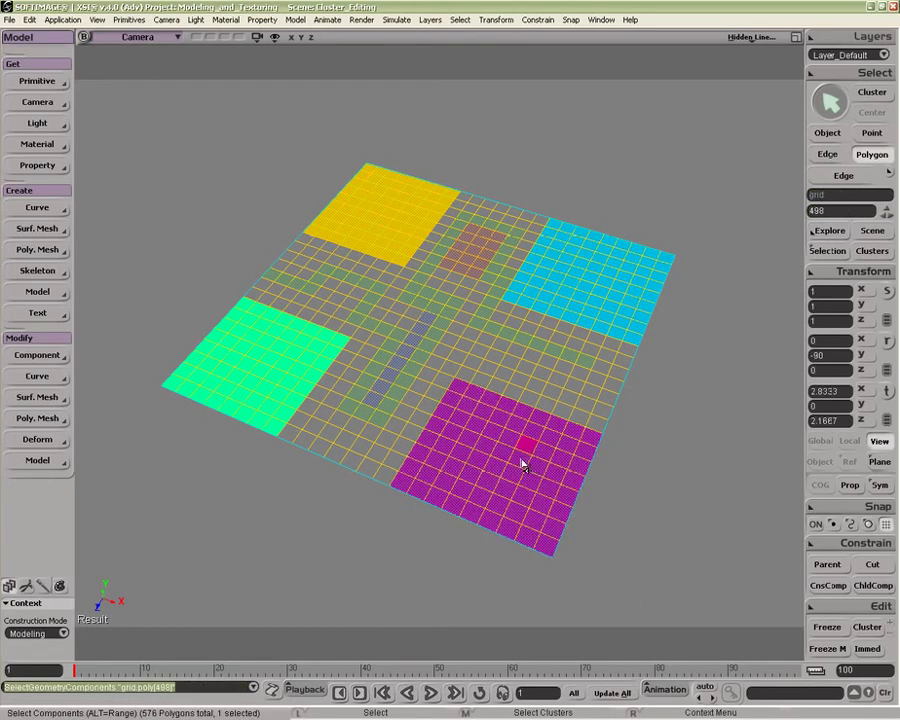
click(484, 445)
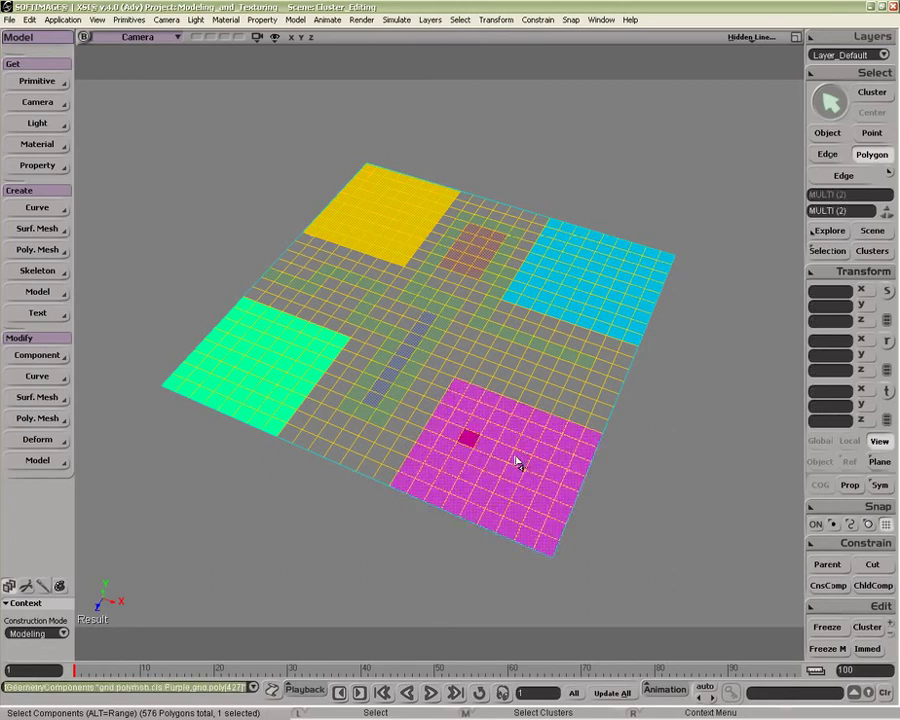
click(495, 449)
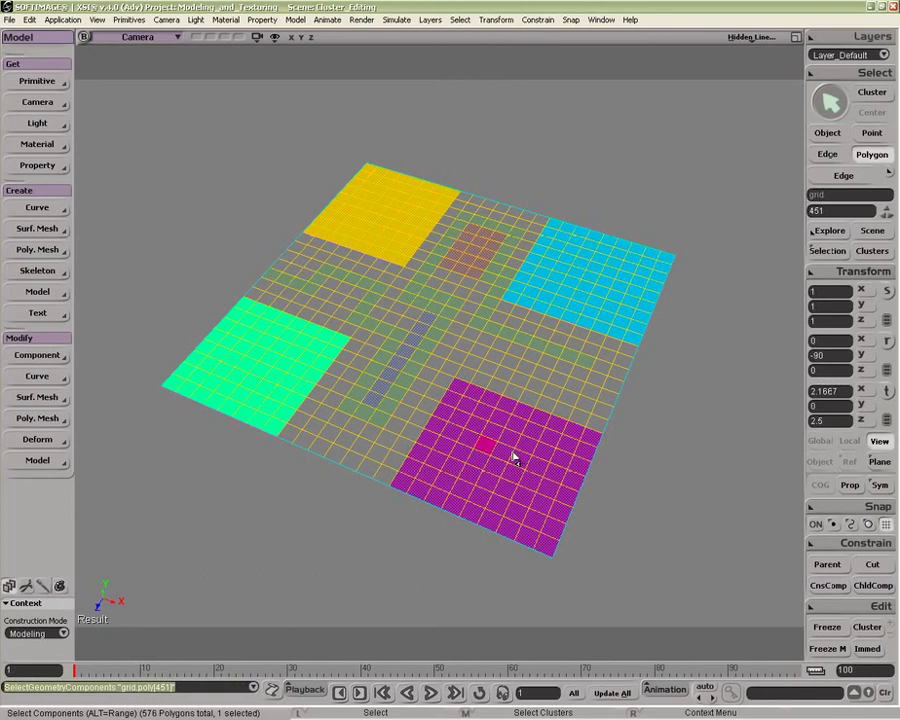
Select one polygon together with the Purple cluster, remove it from the cluster, and undo both the removal and the selection.
middle_click(490, 432)
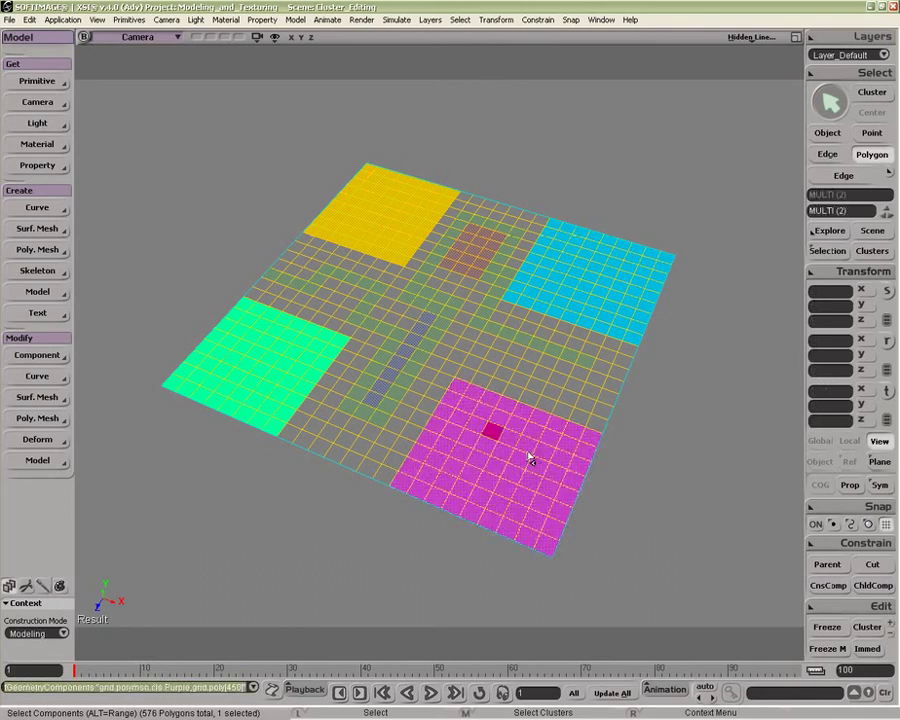
click(891, 637)
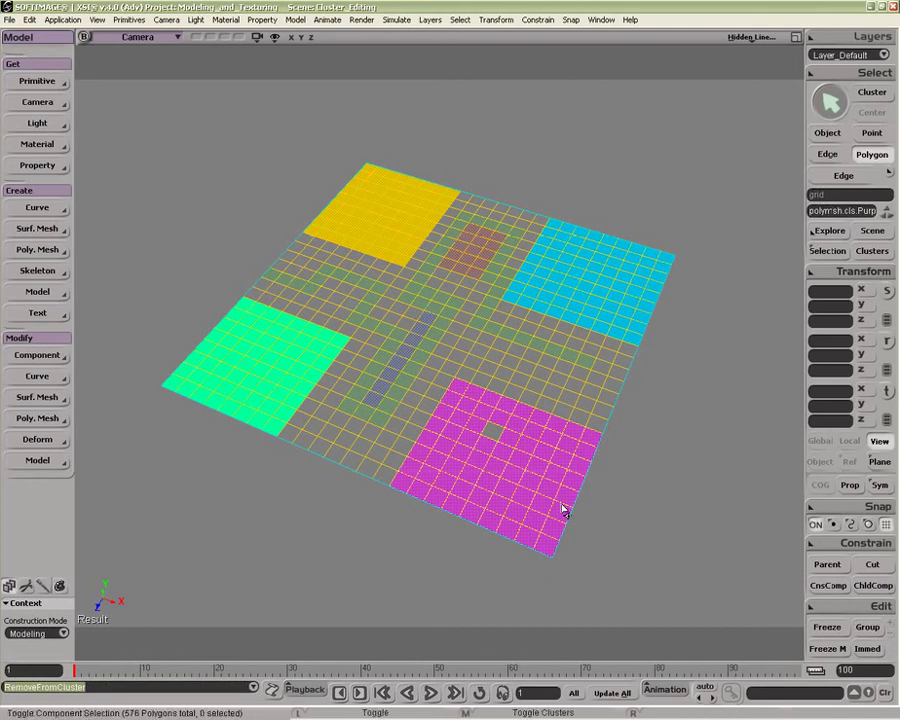
key(ctrl+z)
key(ctrl+z)
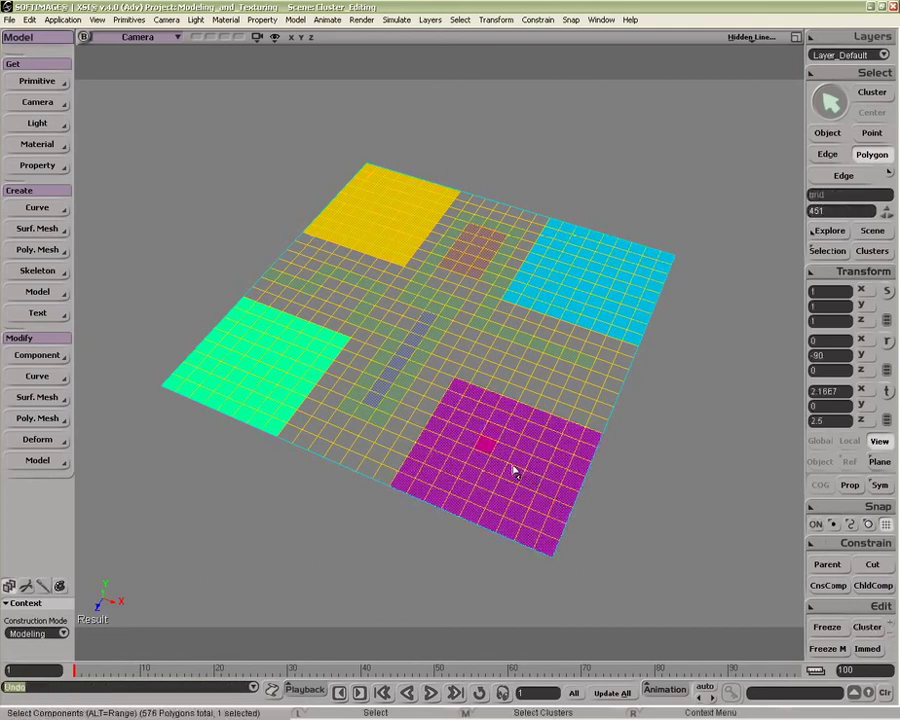
Raycast-select an eight-polygon block just outside the Purple cluster and add the cluster with one of its inner polygons to the selection.
click(512, 378)
drag(512, 378, 565, 392)
ctrl+click(508, 378)
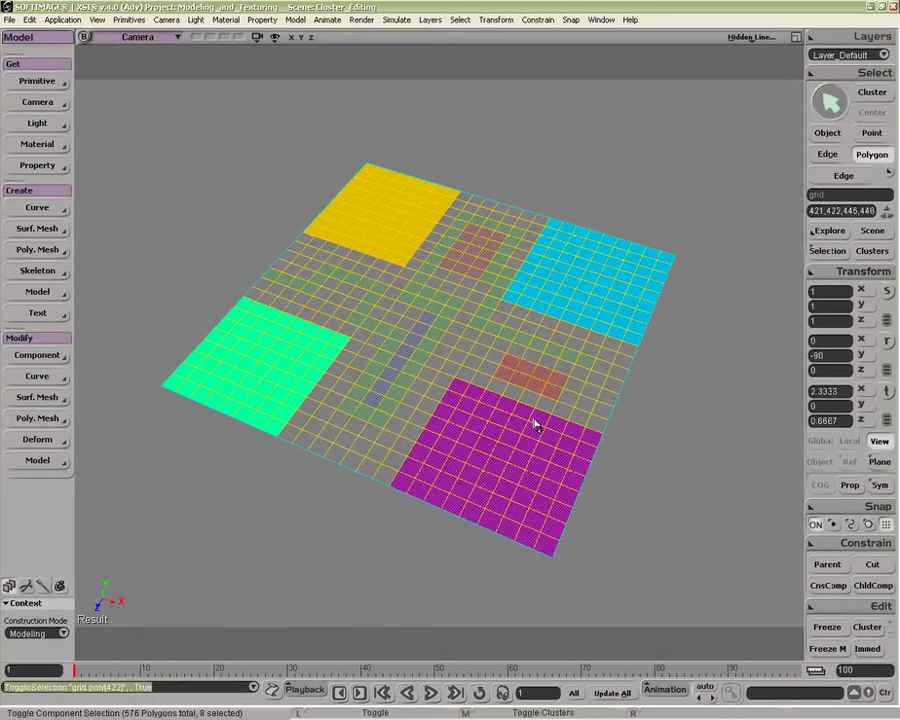
ctrl+click(507, 459)
ctrl+click(542, 456)
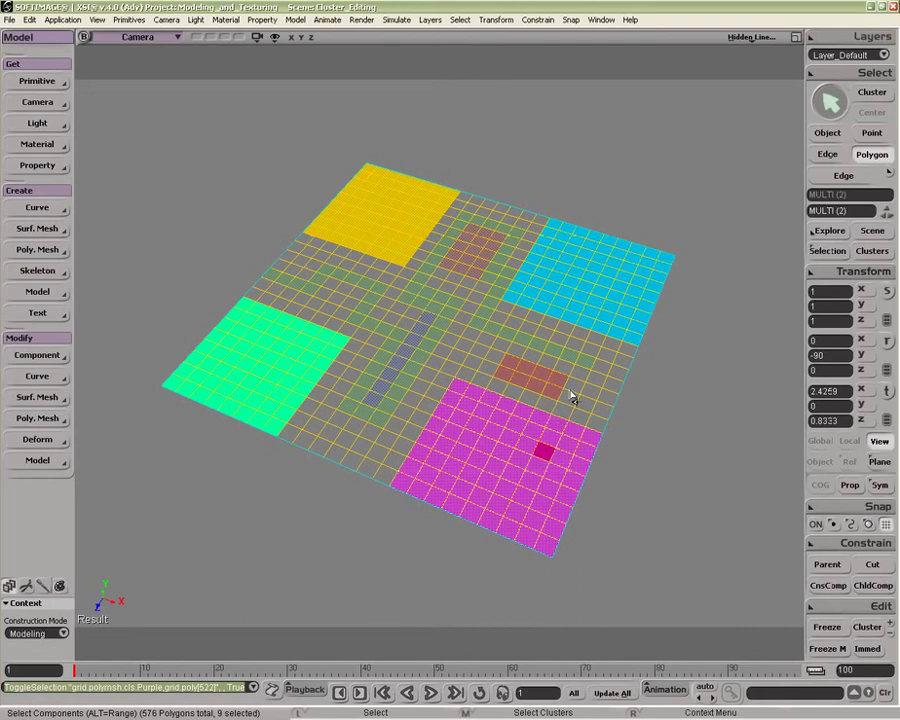
Select a new block of eight polygons just outside the Purple cluster and add the cluster itself using regular polygon selection.
mouse_move(569, 410)
mouse_down()
mouse_move(512, 396)
mouse_move(521, 368)
mouse_move(523, 387)
mouse_move(536, 386)
mouse_move(526, 376)
mouse_move(581, 393)
mouse_move(540, 398)
mouse_move(524, 388)
mouse_up()
click(514, 391)
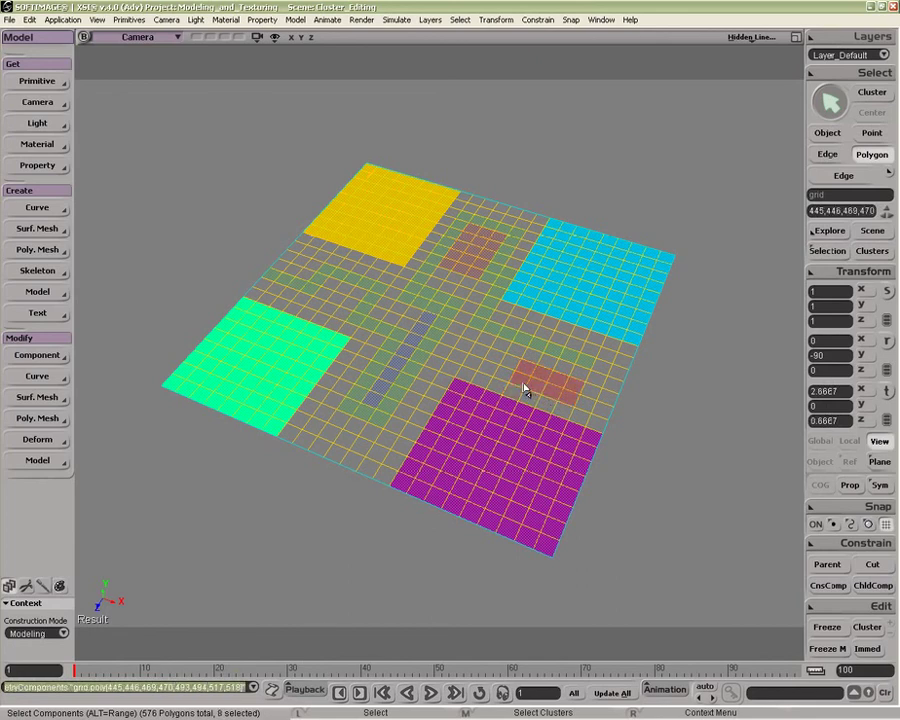
key(y)
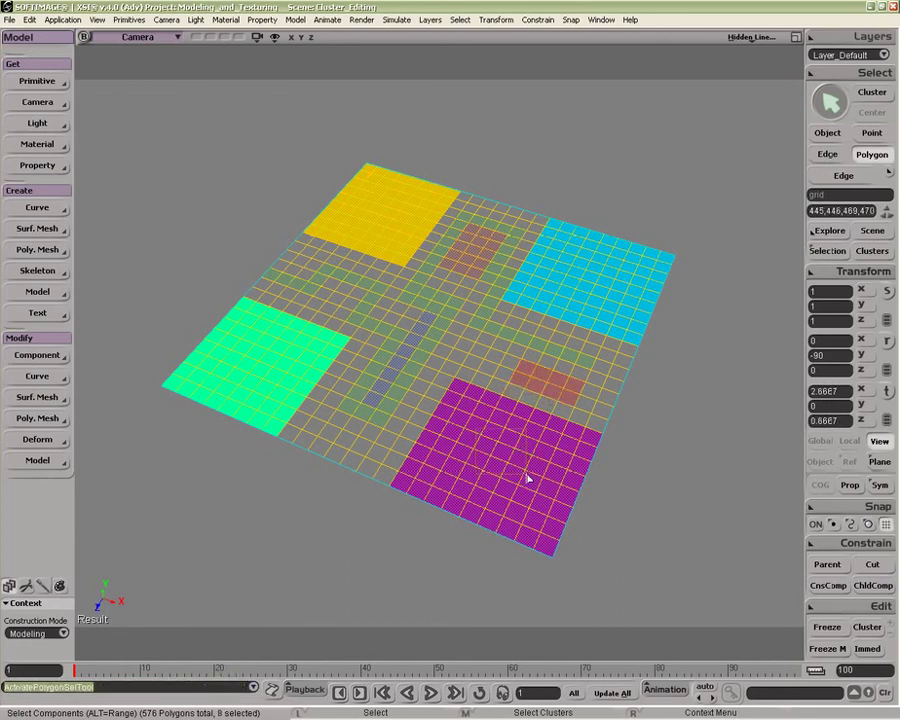
middle_click(528, 479)
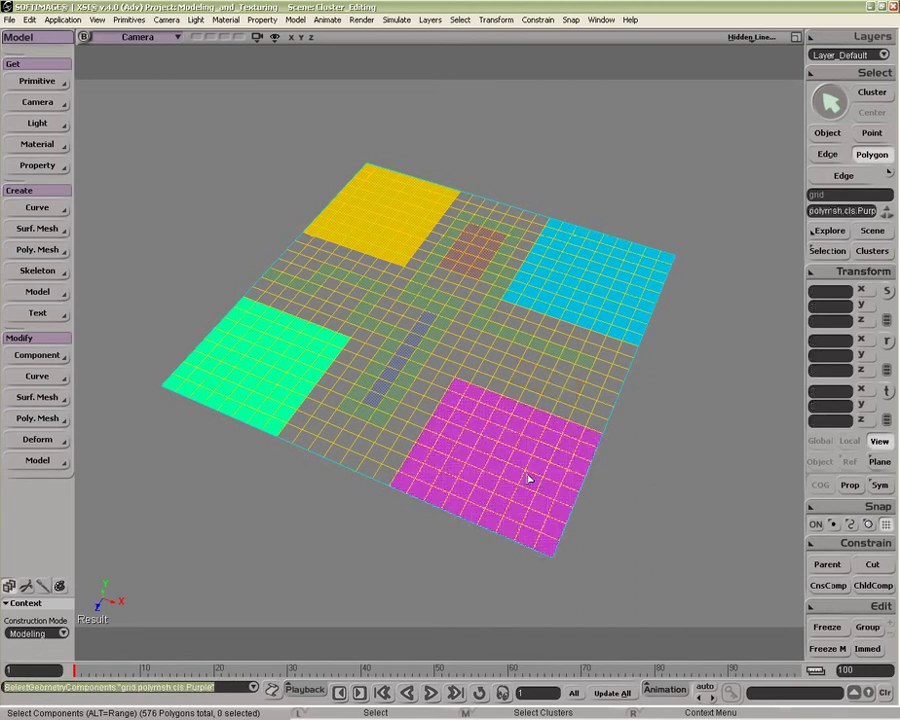
key(ctrl)
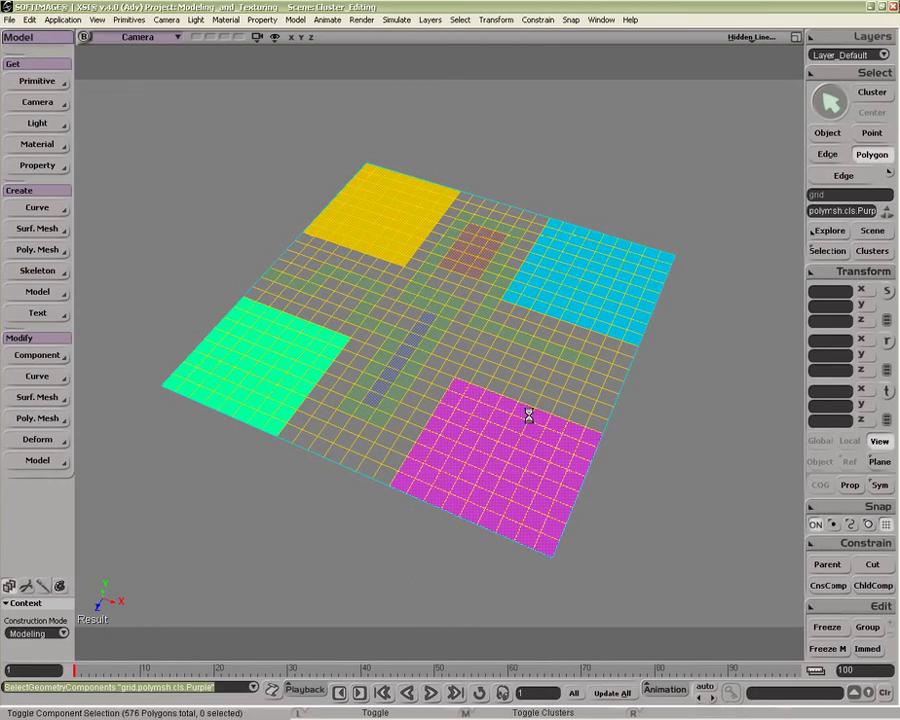
key(ctrl+z)
ctrl+click(533, 480)
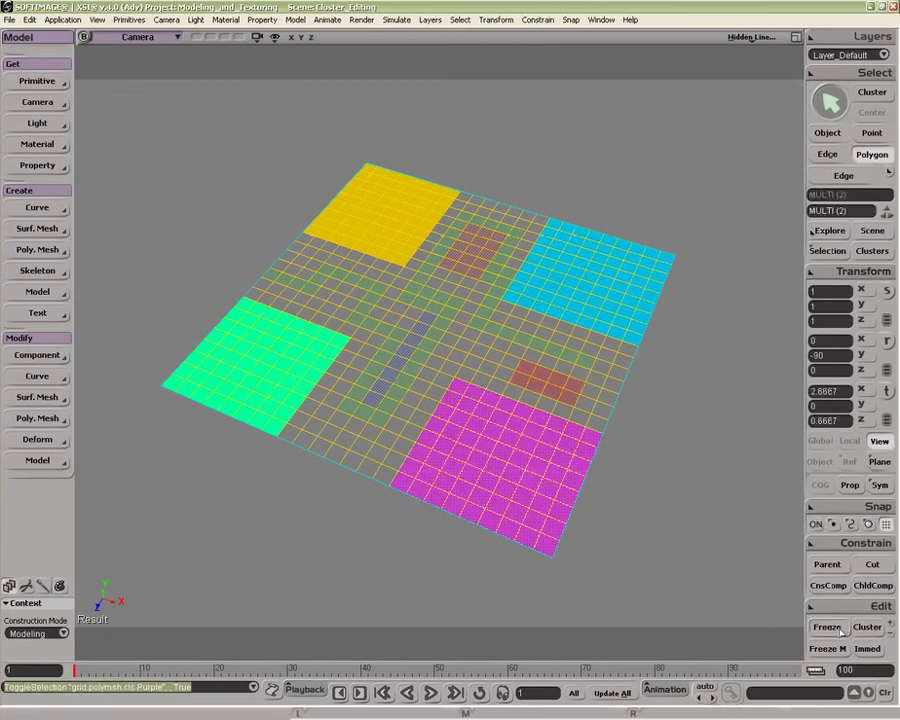
Try adding the selected polygons to the Purple cluster and removing them from it, undoing each operation.
click(890, 626)
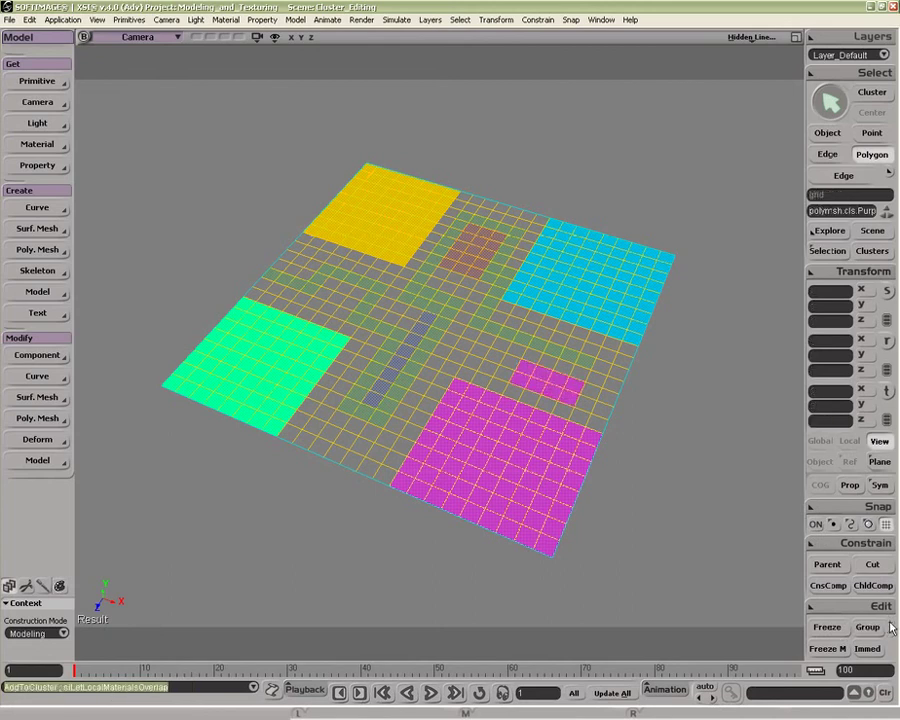
key(ctrl+z)
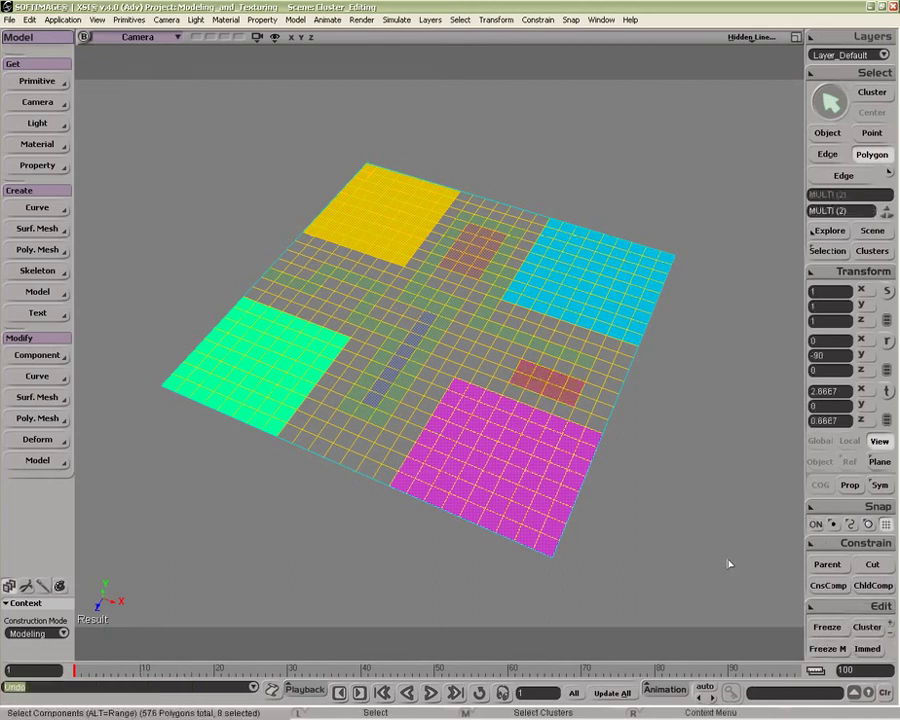
click(891, 635)
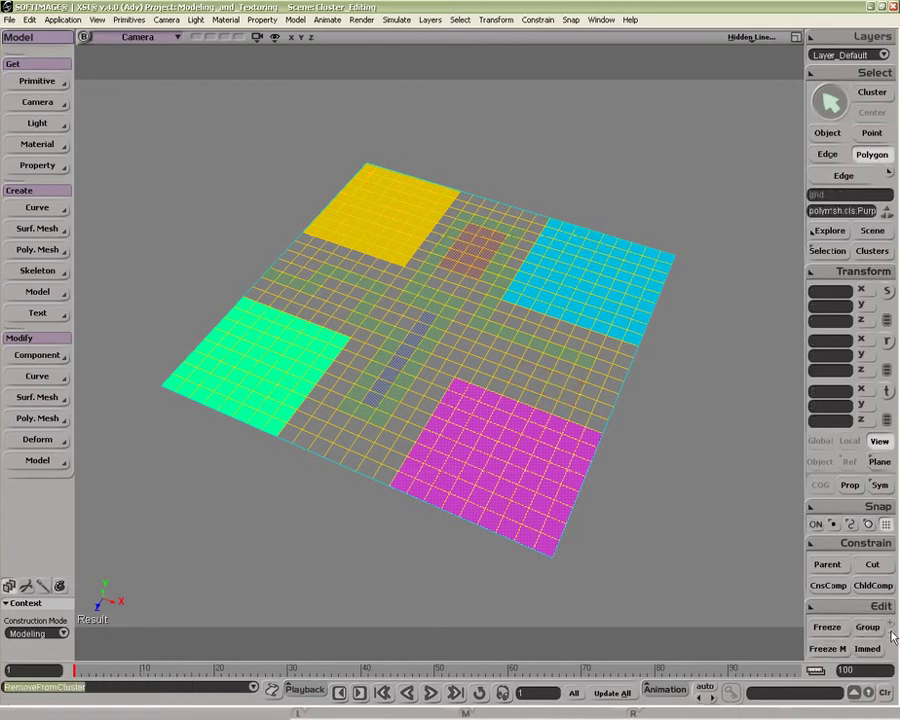
key(ctrl+z)
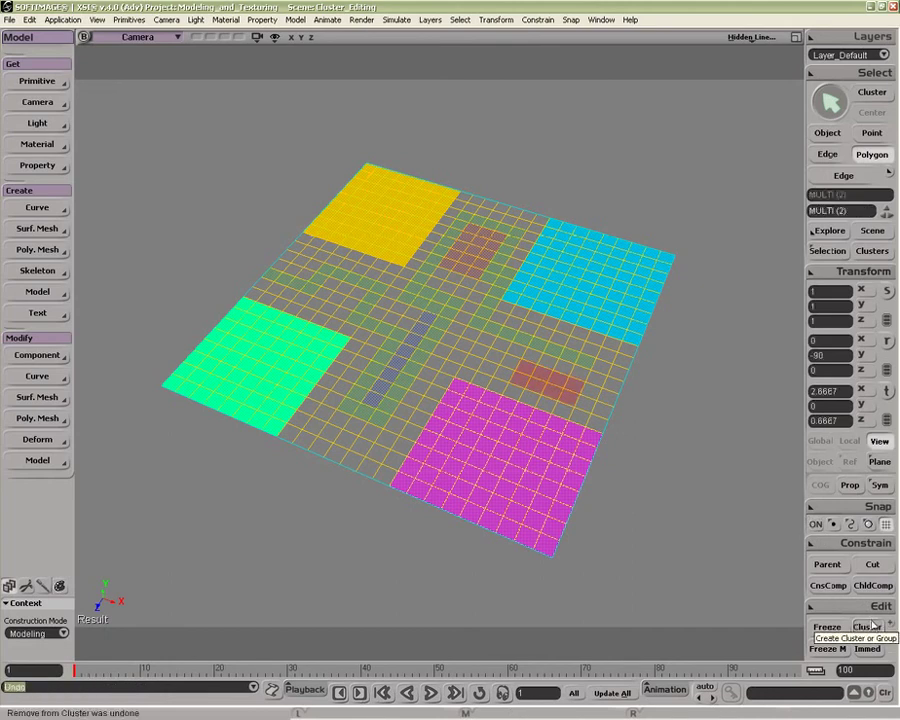
Review the available cluster editing commands without applying any, and return to object selection on the grid.
right_click(805, 598)
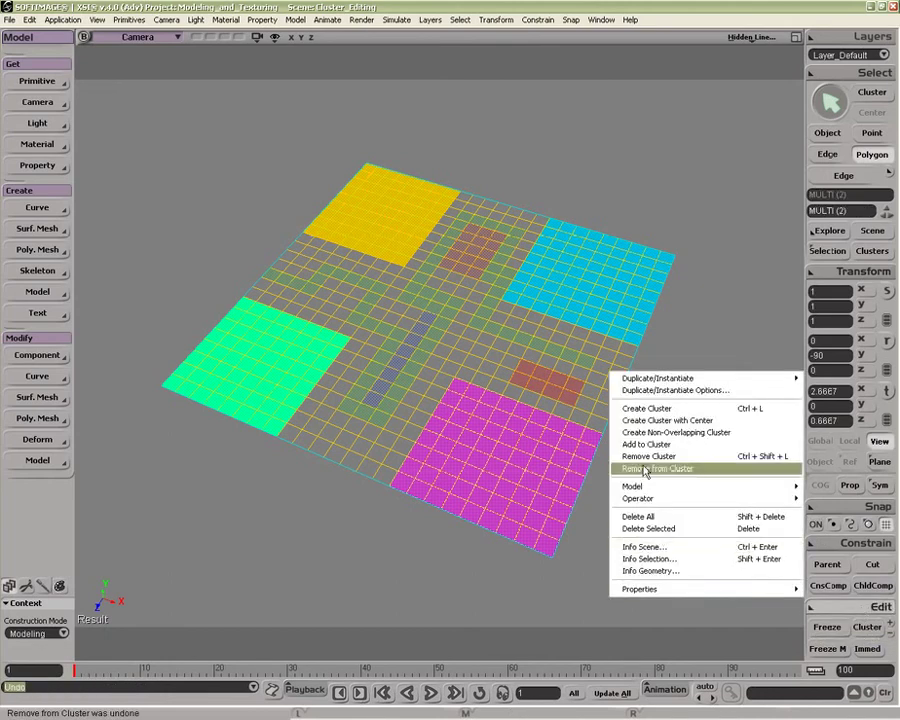
click(736, 320)
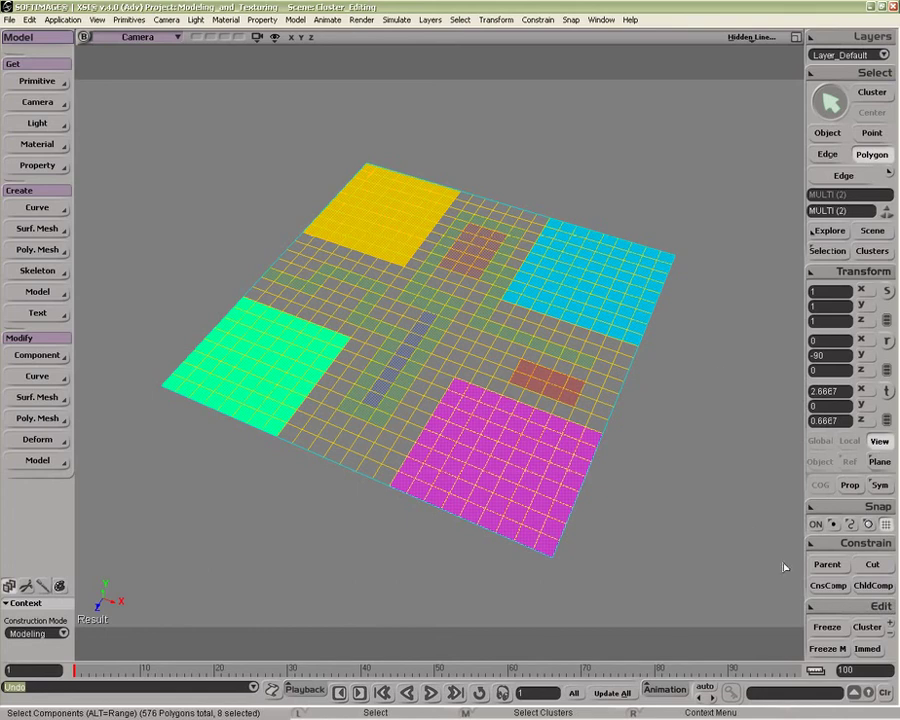
key(space)
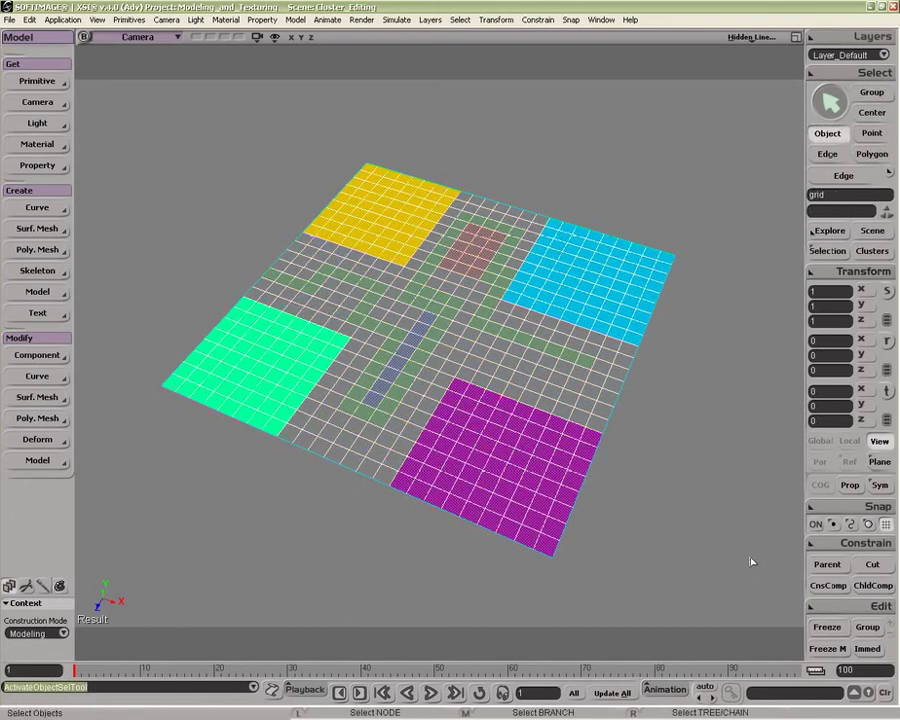